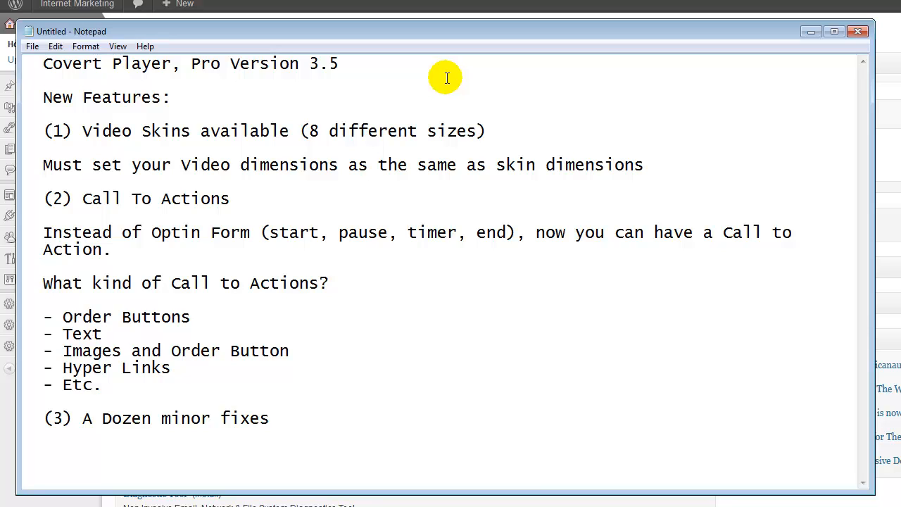
pyautogui.moveTo(347, 56); pyautogui.dragTo(321, 65)
pyautogui.click(320, 65)
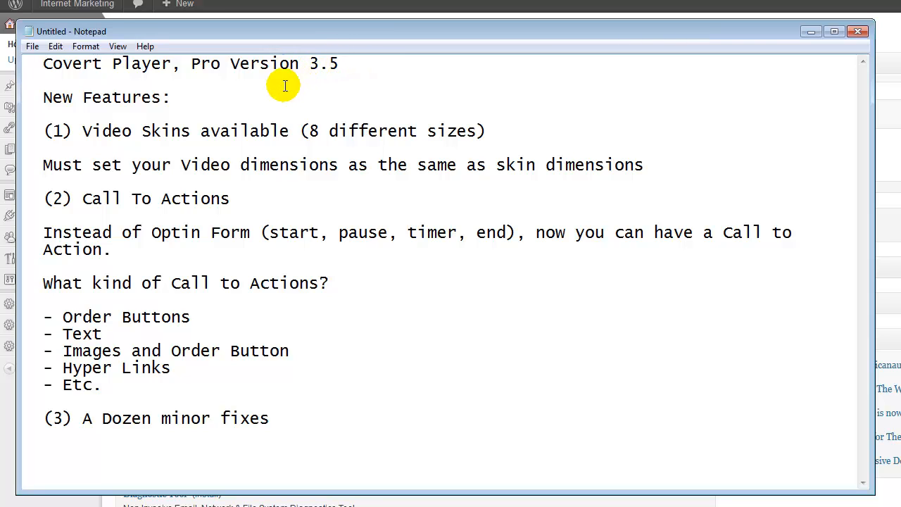
pyautogui.moveTo(81, 130); pyautogui.dragTo(369, 131)
pyautogui.click(369, 131)
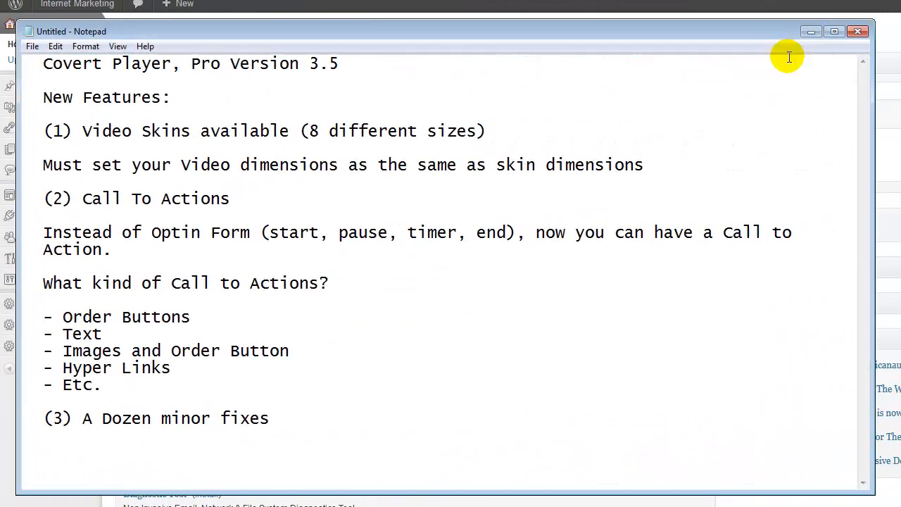
# Minimize the Notepad feature notes and open the Covert Player page for adding or editing a video in WordPress
pyautogui.click(808, 31)
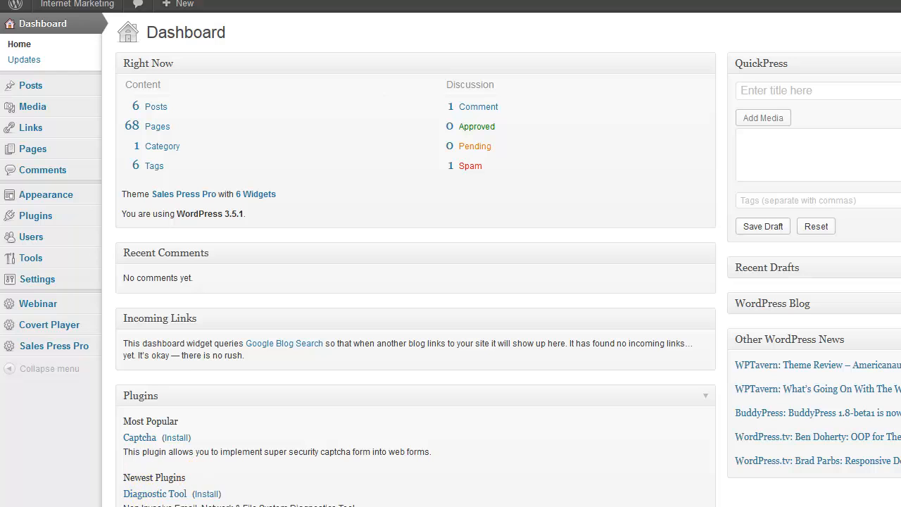
pyautogui.moveTo(61, 330)
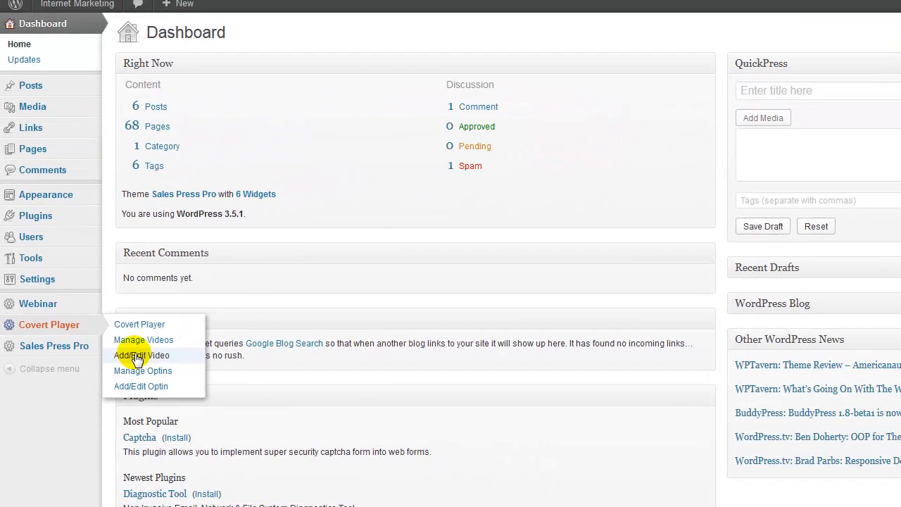
pyautogui.click(191, 296)
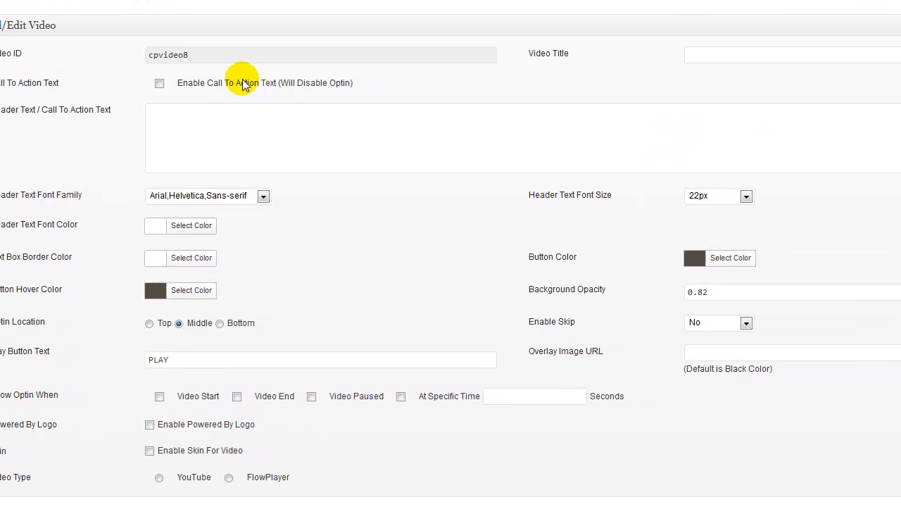
# Enter "Youtube - Superman" as the title of the new video
pyautogui.click(204, 56)
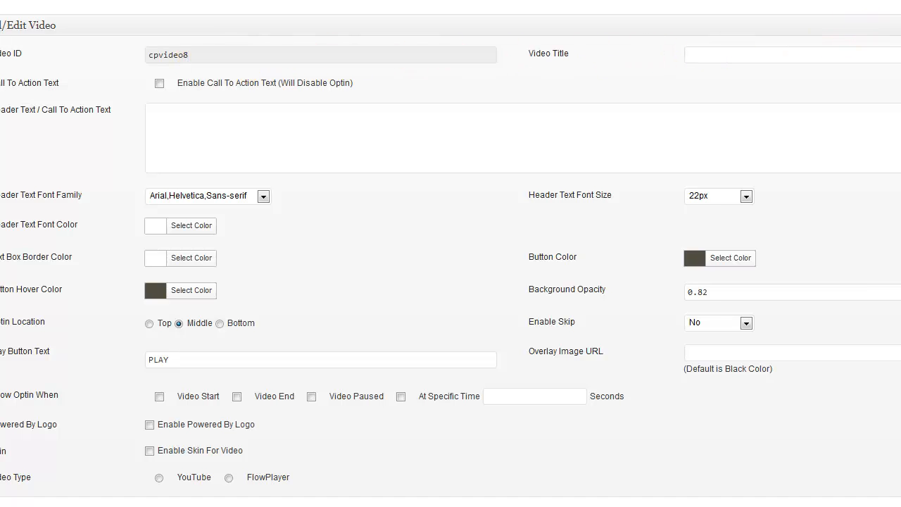
pyautogui.click(764, 52)
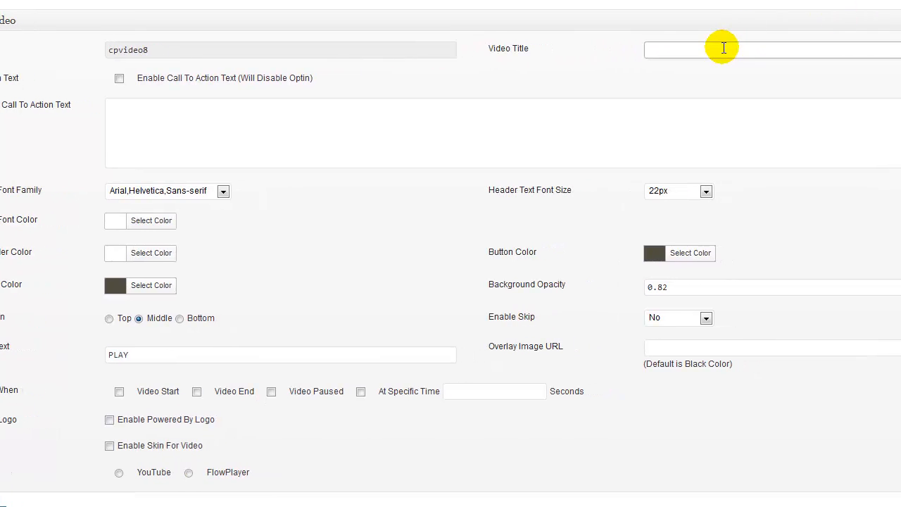
pyautogui.write('Youtub')
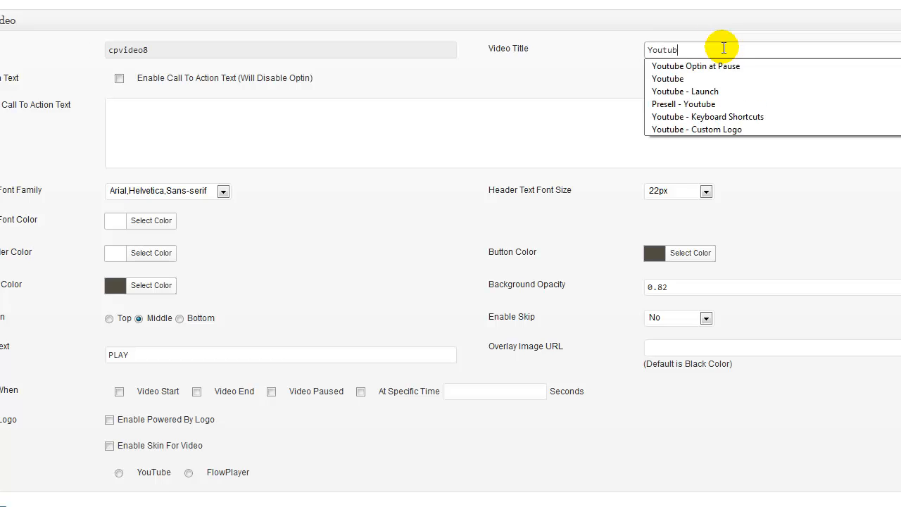
pyautogui.write('e - Superman')
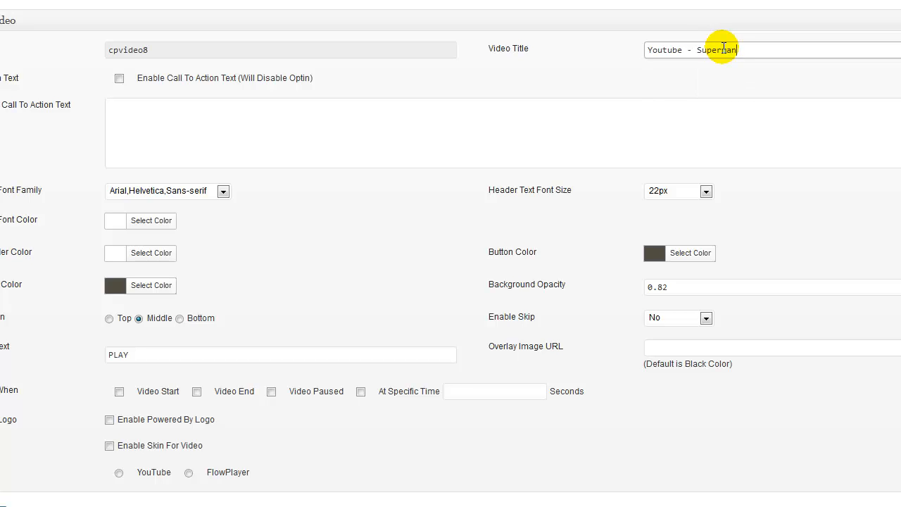
pyautogui.click(316, 153)
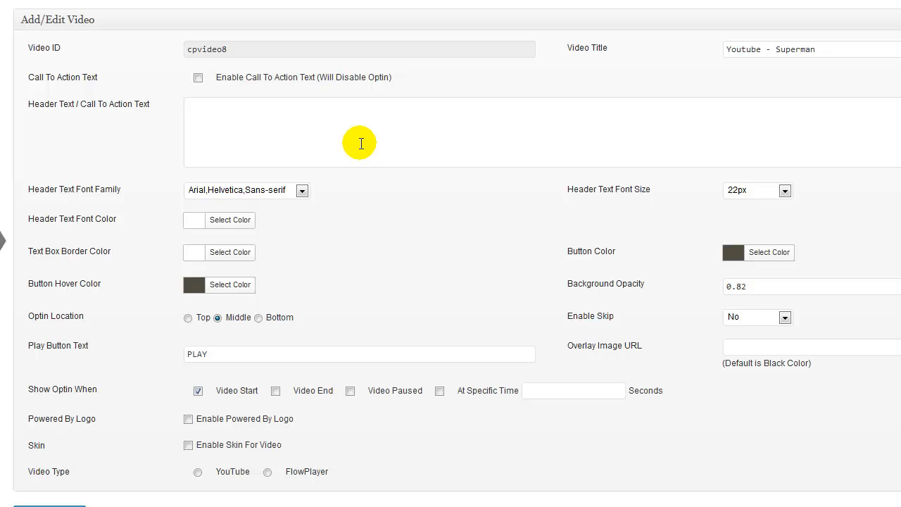
pyautogui.click(198, 77)
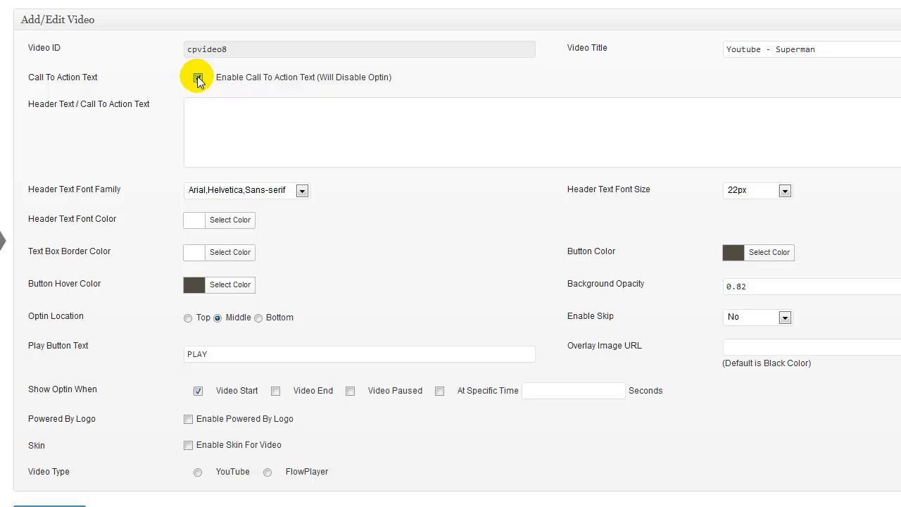
pyautogui.click(213, 120)
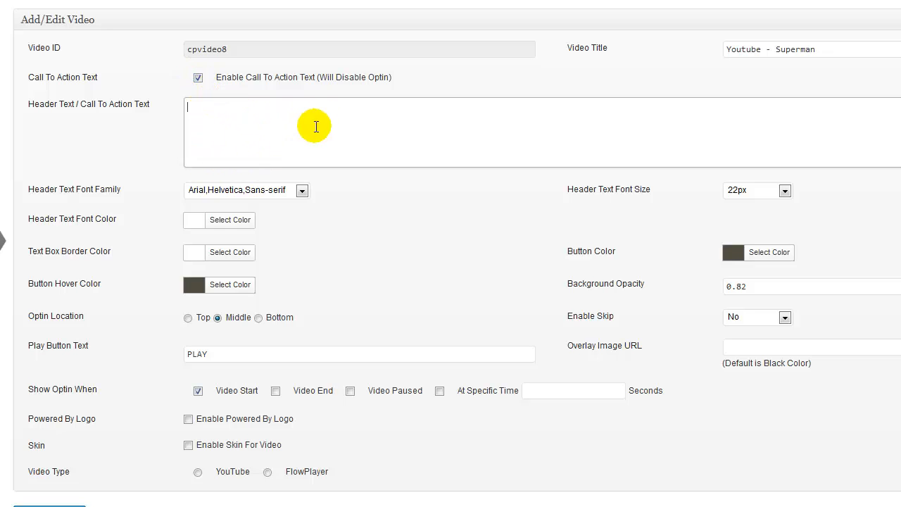
pyautogui.click(198, 78)
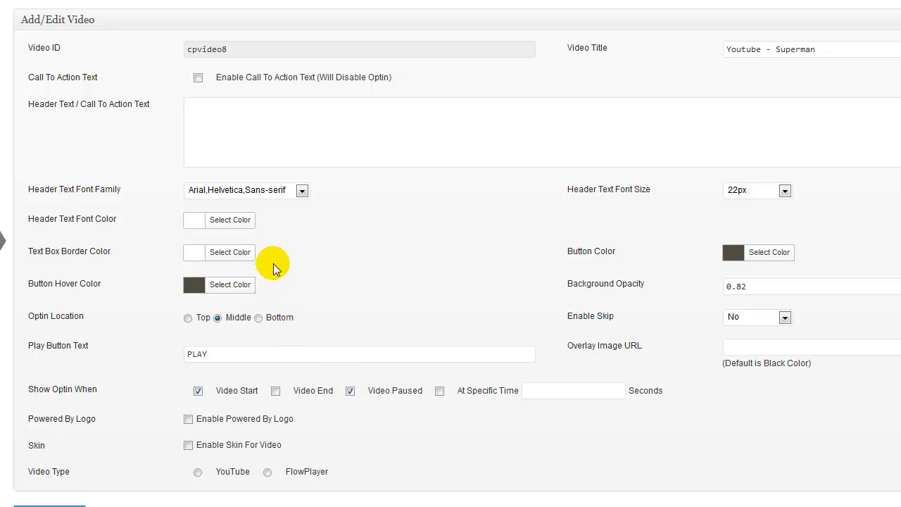
# Set the header text font color to bright yellow, starting from the yellow preset and adjusting its saturation to full
pyautogui.click(192, 224)
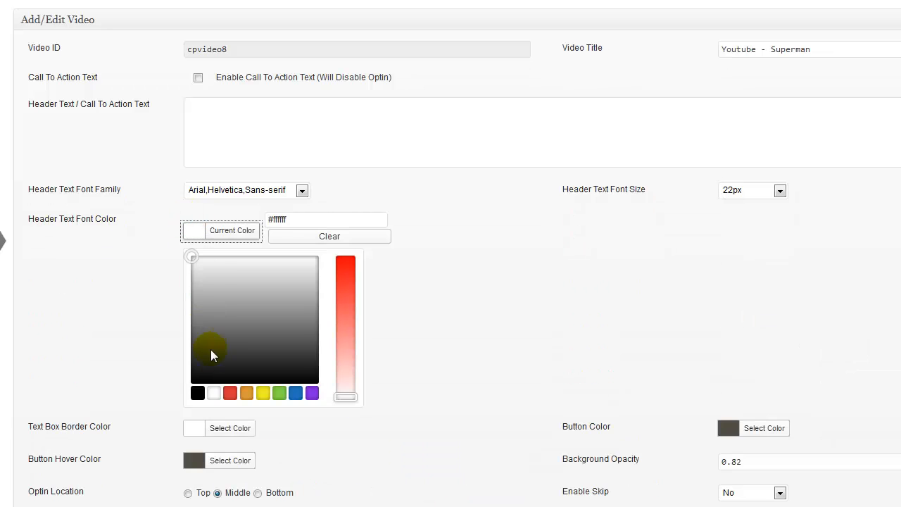
pyautogui.click(264, 392)
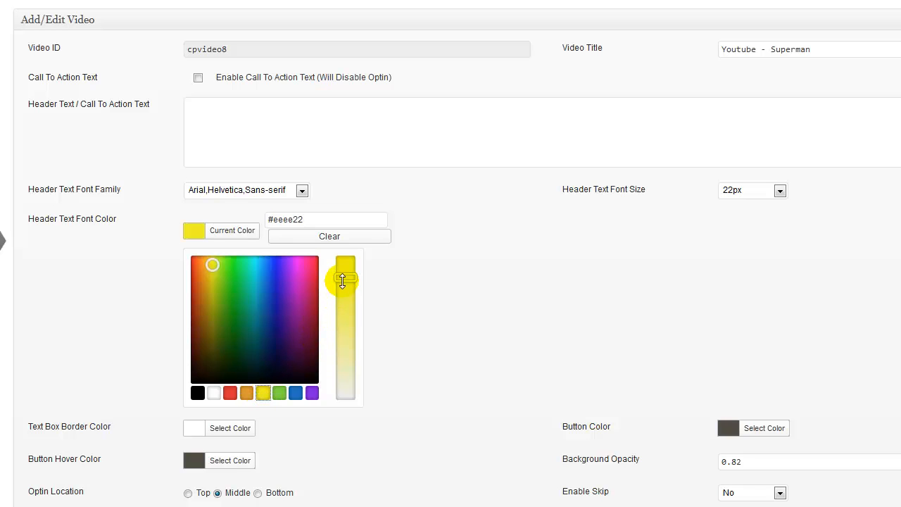
pyautogui.moveTo(342, 282); pyautogui.dragTo(348, 252)
pyautogui.click(448, 254)
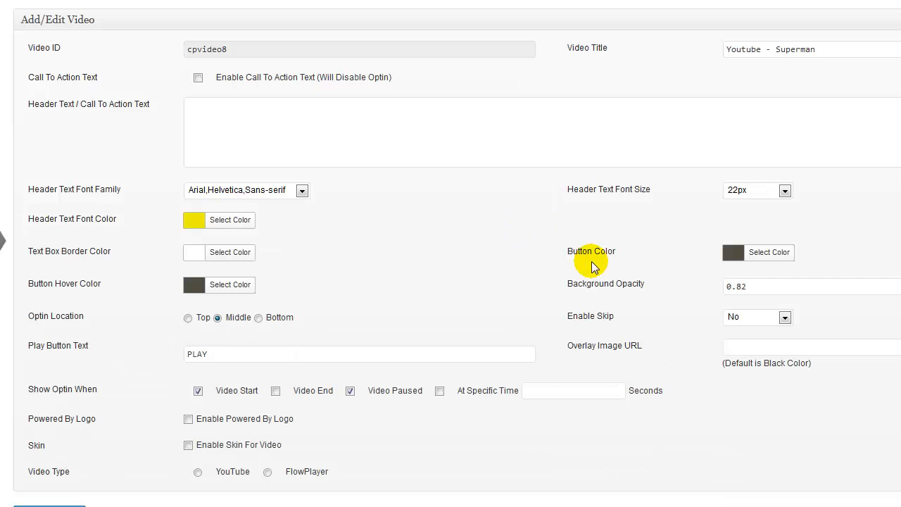
# Set the button color to the saturated blue #0066bf, starting from the blue preset
pyautogui.click(729, 248)
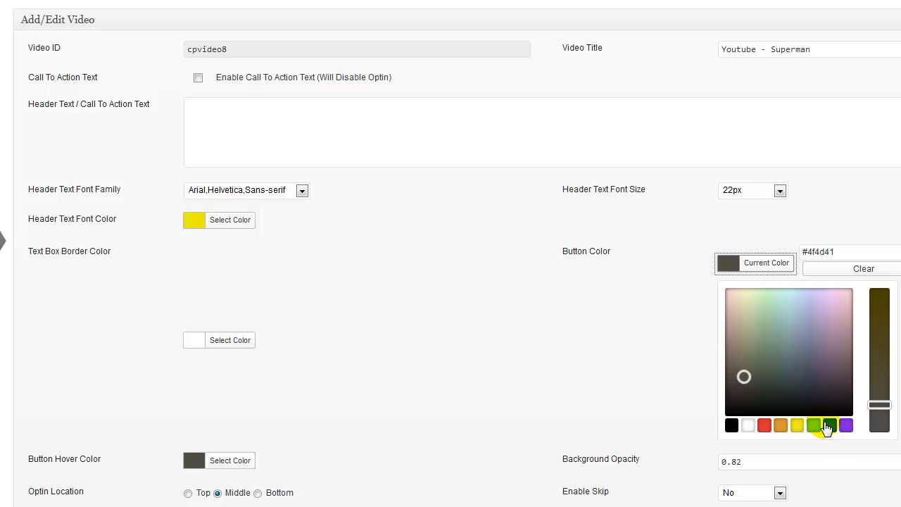
pyautogui.click(829, 425)
pyautogui.moveTo(879, 302); pyautogui.dragTo(525, 310)
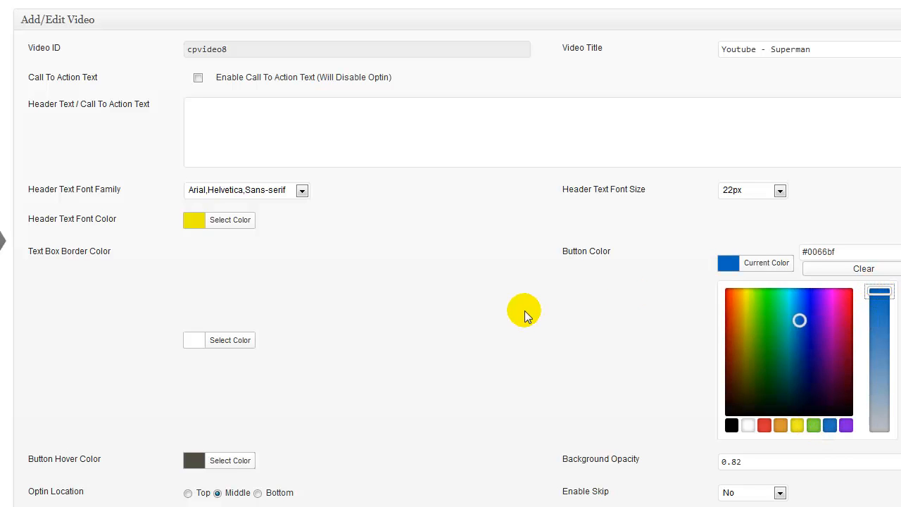
pyautogui.click(525, 310)
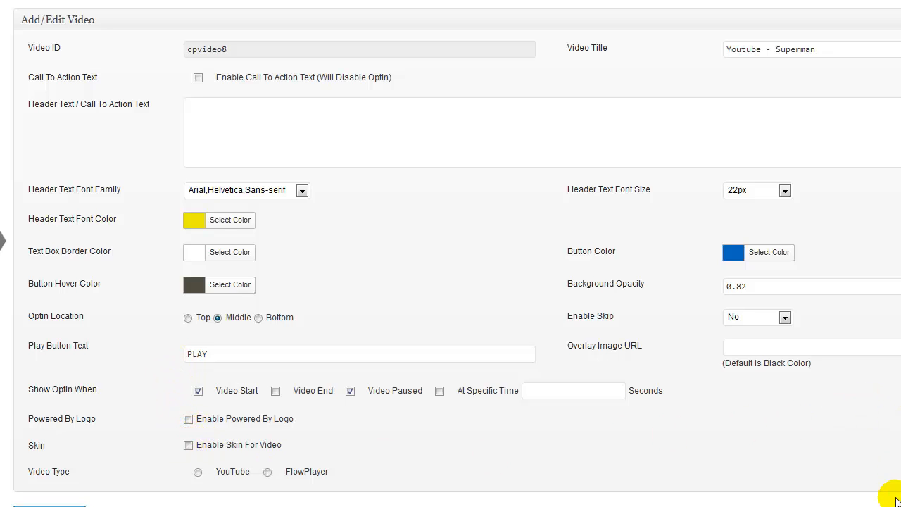
# Enable the skin for the video and choose the skin size (16:9) 640 * 360
pyautogui.scroll(-1, 451, 253)
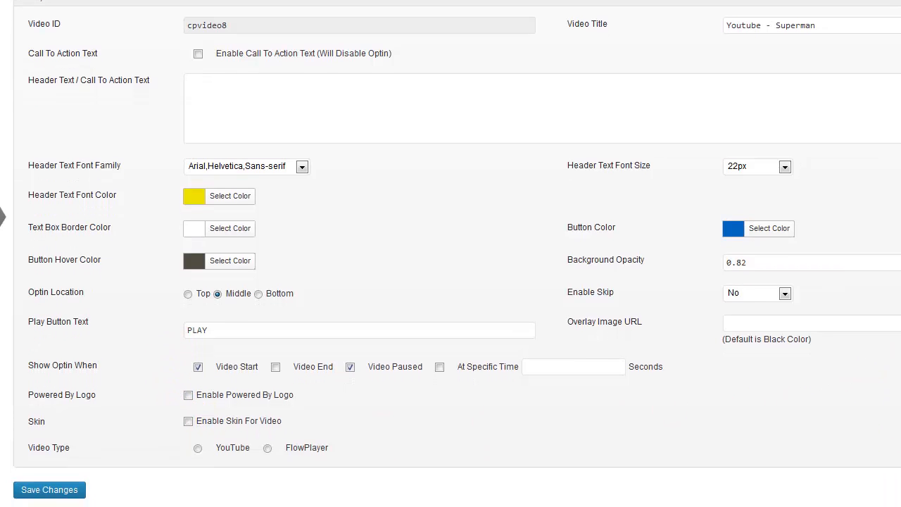
pyautogui.click(188, 422)
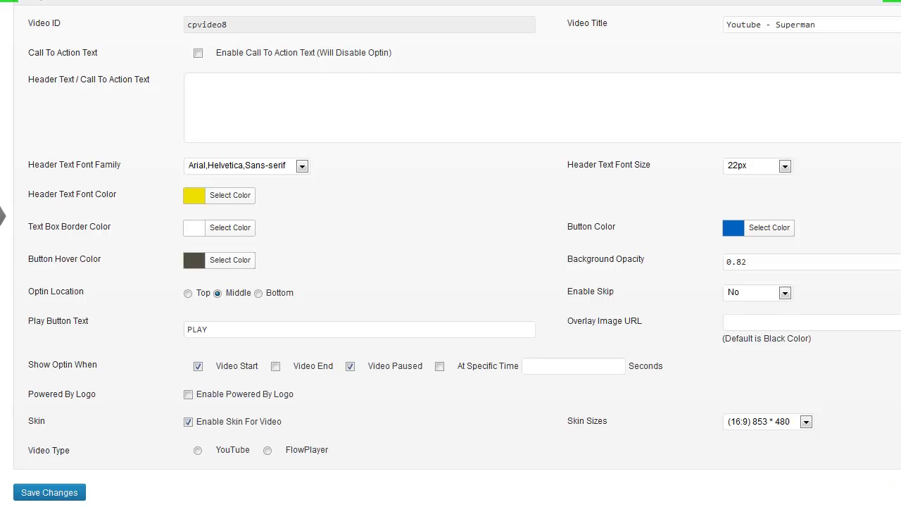
pyautogui.click(802, 383)
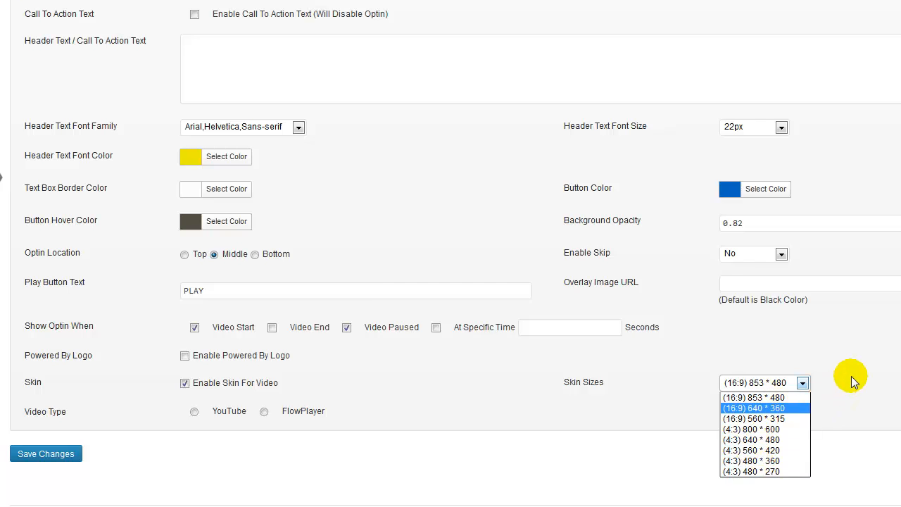
pyautogui.click(762, 408)
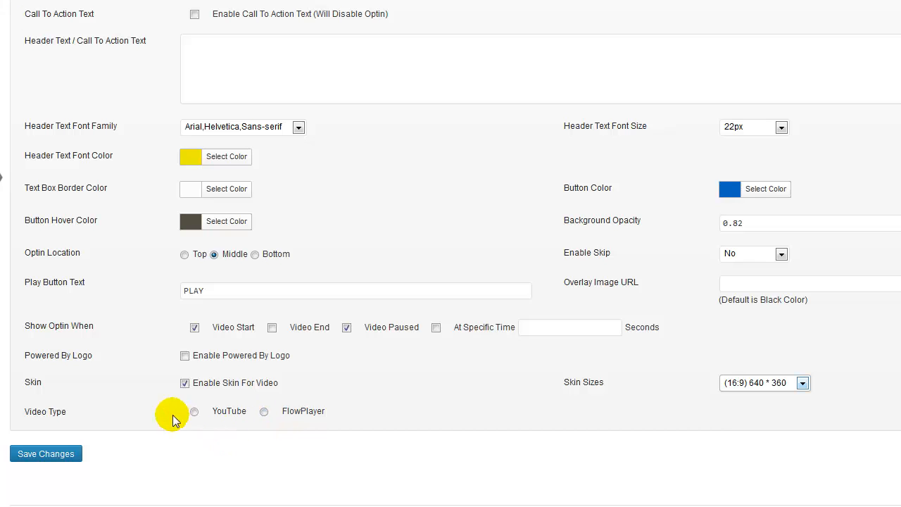
# Set the video type to YouTube and bring up its YouTube settings
pyautogui.click(194, 411)
pyautogui.scroll(-3, 320, 372)
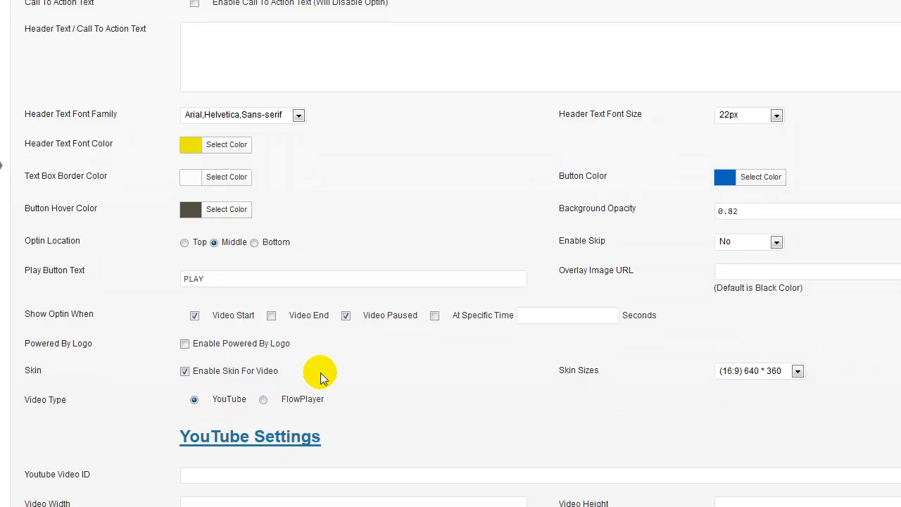
pyautogui.scroll(-1, 320, 374)
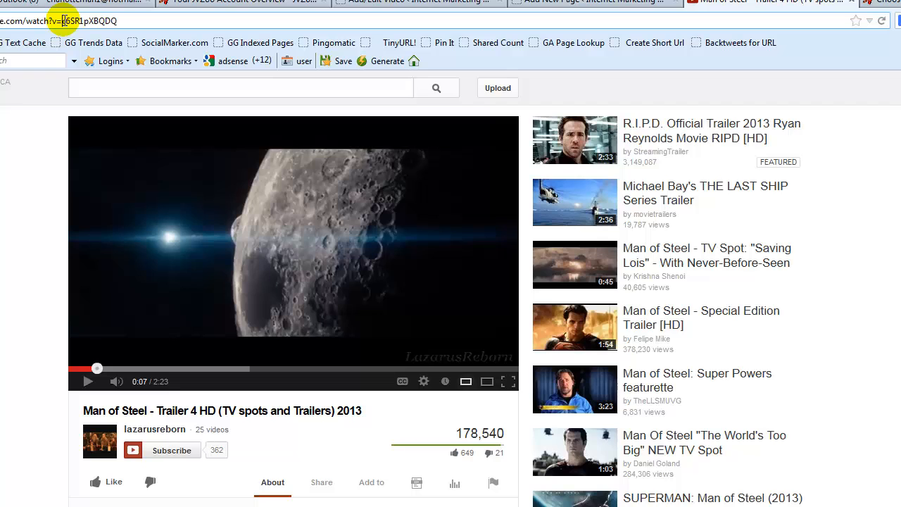
# Copy the video ID c6SR1pXBQDQ from the Man of Steel trailer's YouTube address and paste it as the Youtube Video ID
pyautogui.moveTo(64, 21); pyautogui.dragTo(118, 22)
pyautogui.rightClick(116, 21)
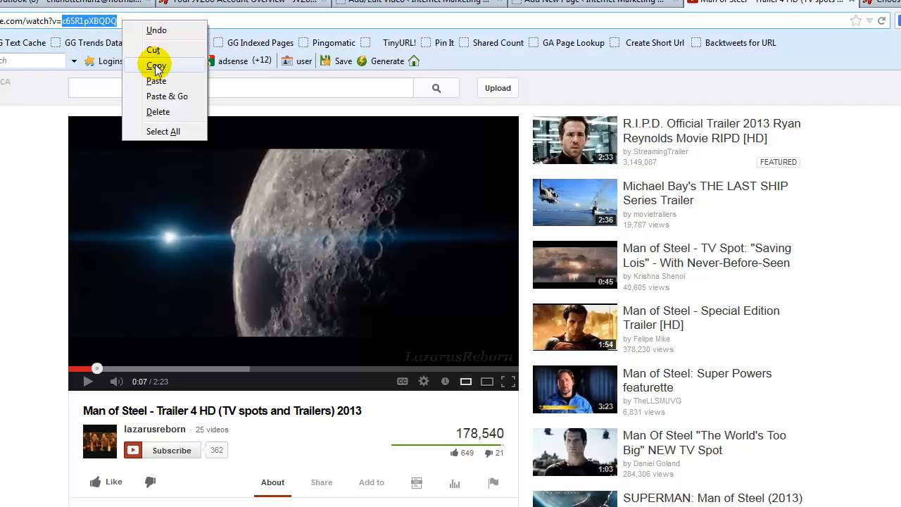
pyautogui.click(141, 62)
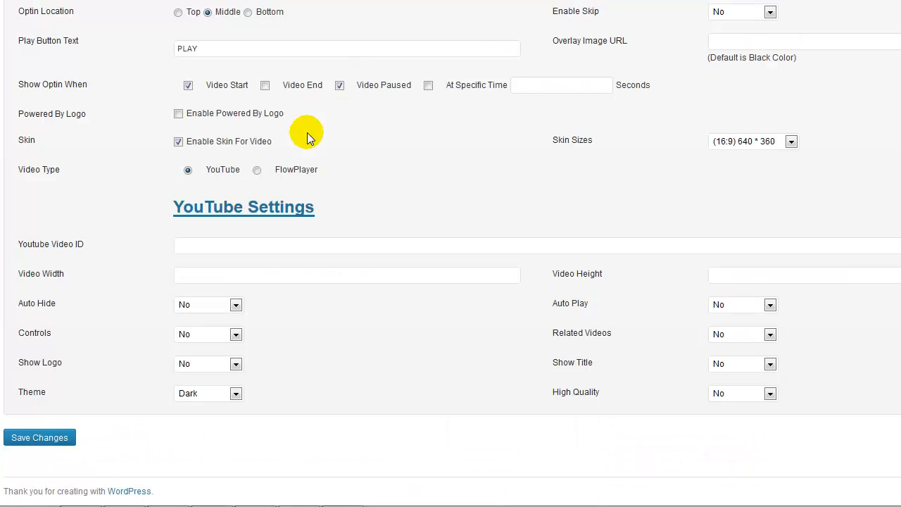
pyautogui.click(211, 246)
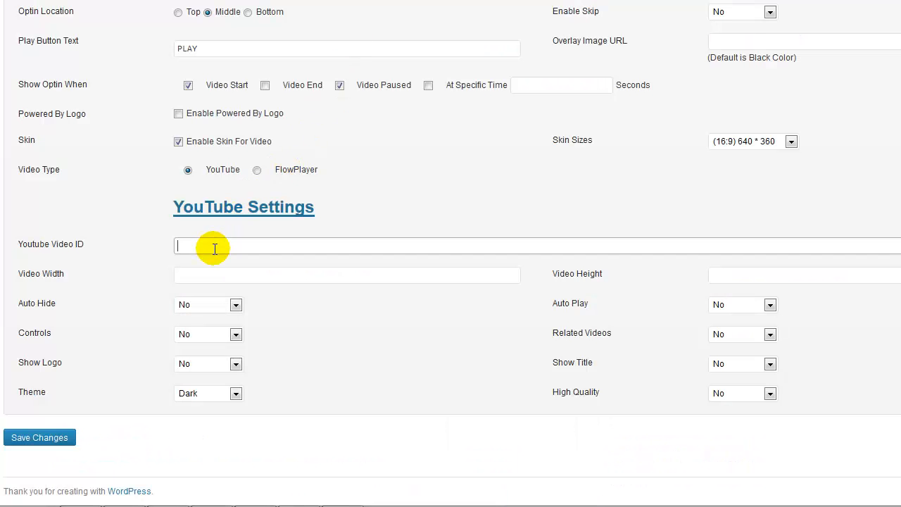
pyautogui.rightClick(211, 246)
pyautogui.click(250, 327)
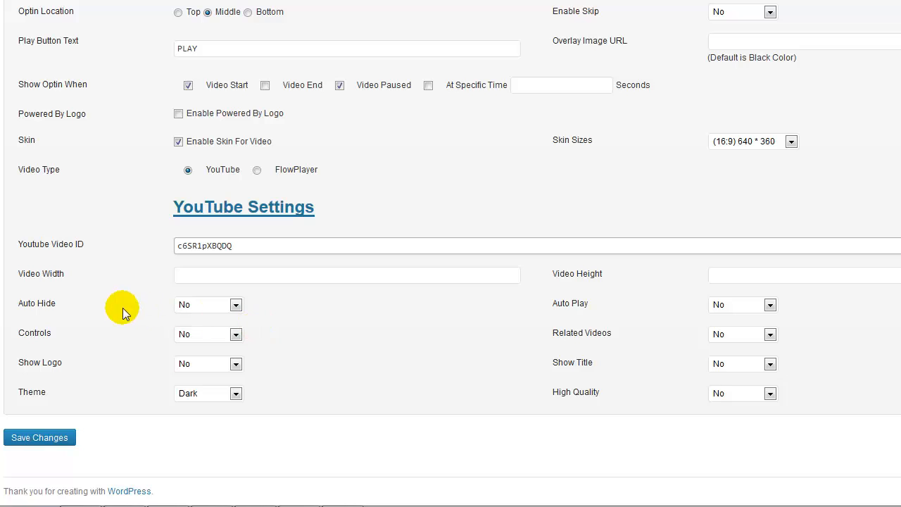
# Check the available skin sizes, keep (16:9) 640 * 360, and set the video width to 640 and height to 360
pyautogui.click(185, 275)
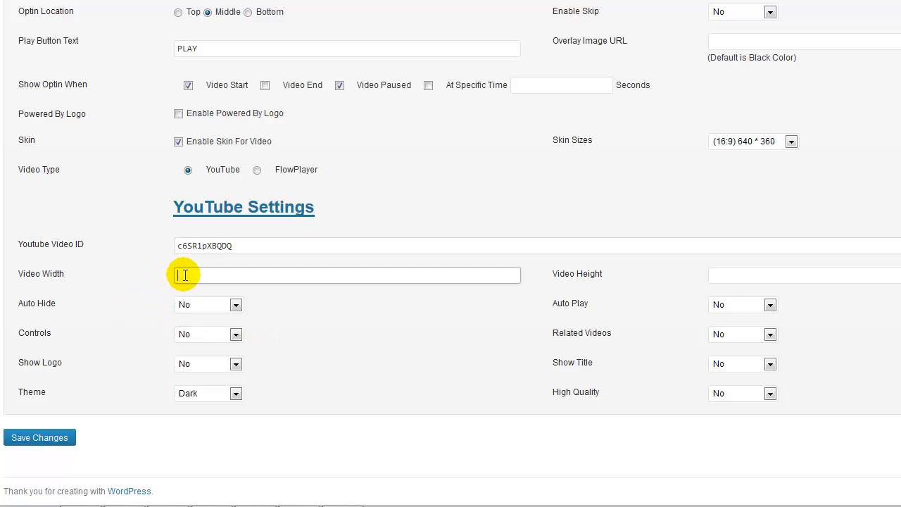
pyautogui.click(791, 142)
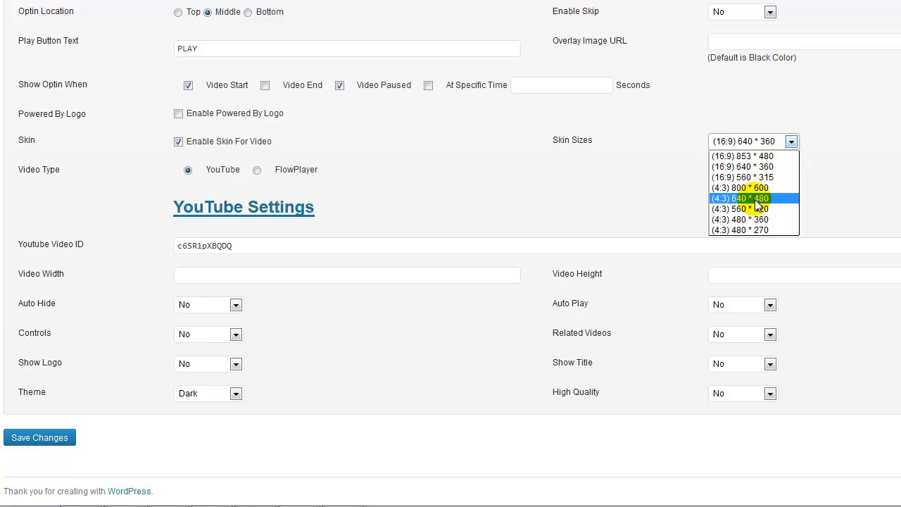
pyautogui.click(768, 171)
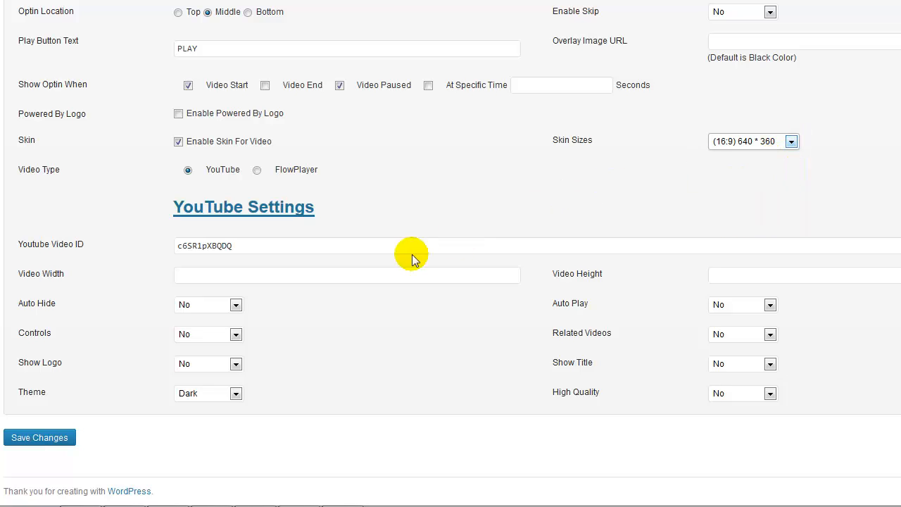
pyautogui.click(307, 274)
pyautogui.write('6')
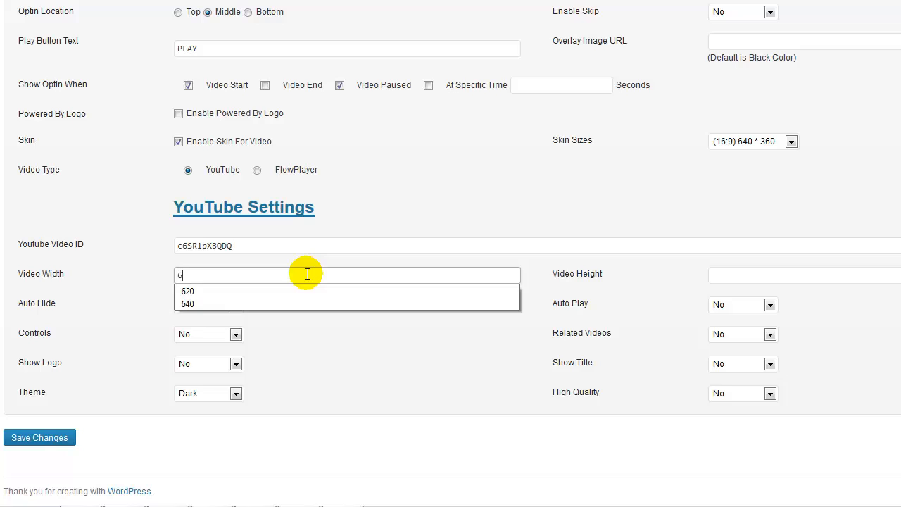
pyautogui.write('40')
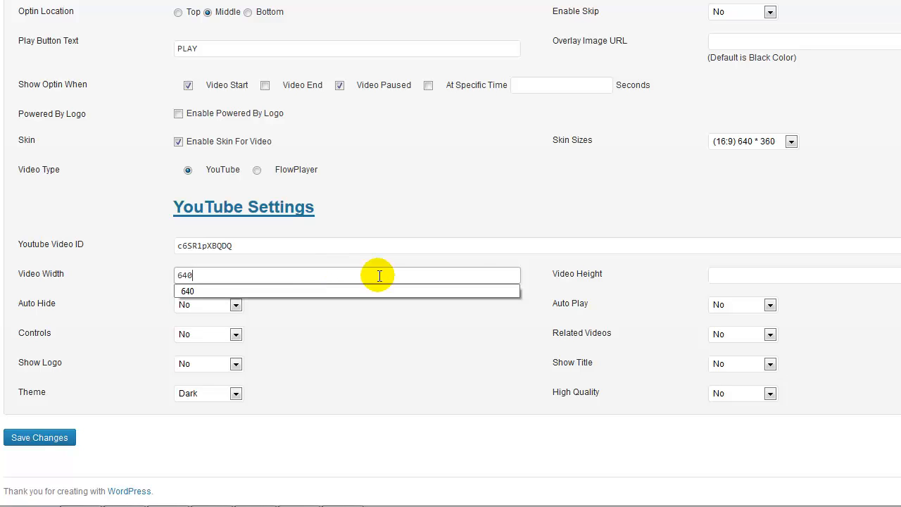
pyautogui.click(770, 275)
pyautogui.write('360')
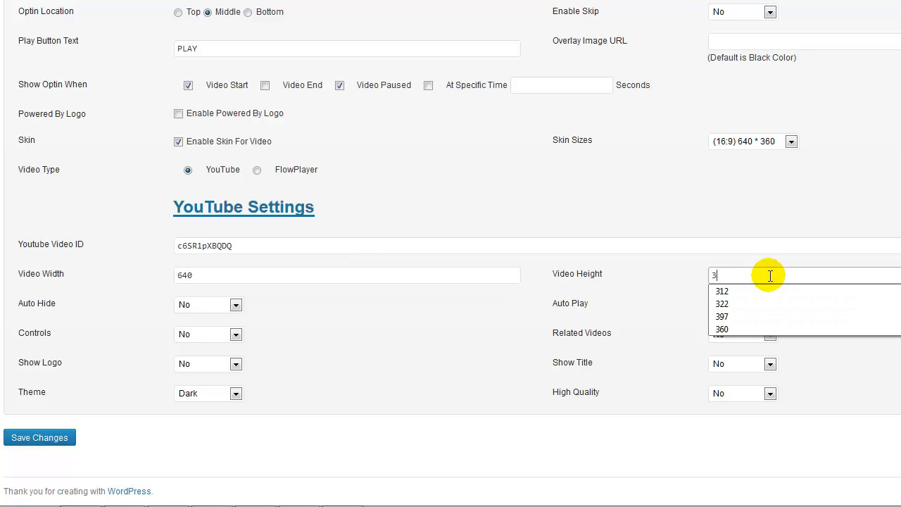
# Set Auto Play to Yes, turn off the skin for the video, and save the video settings
pyautogui.click(539, 259)
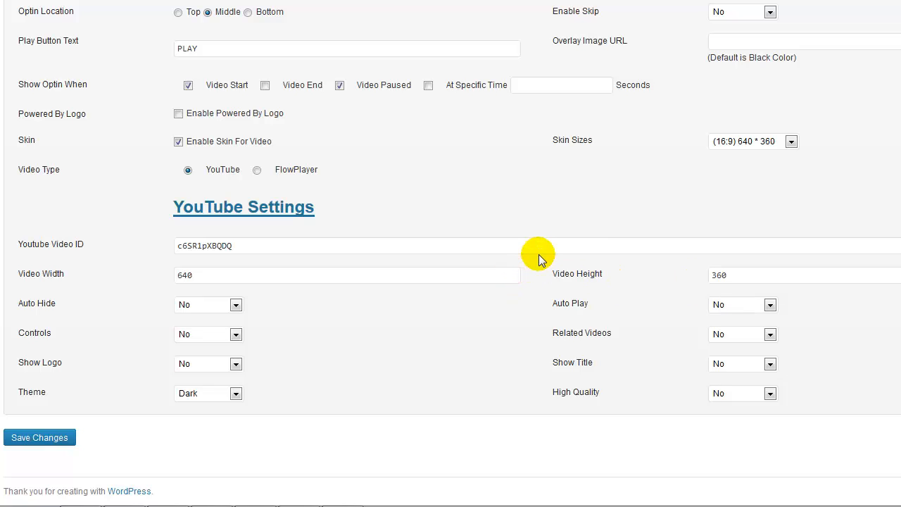
pyautogui.click(770, 305)
pyautogui.click(752, 328)
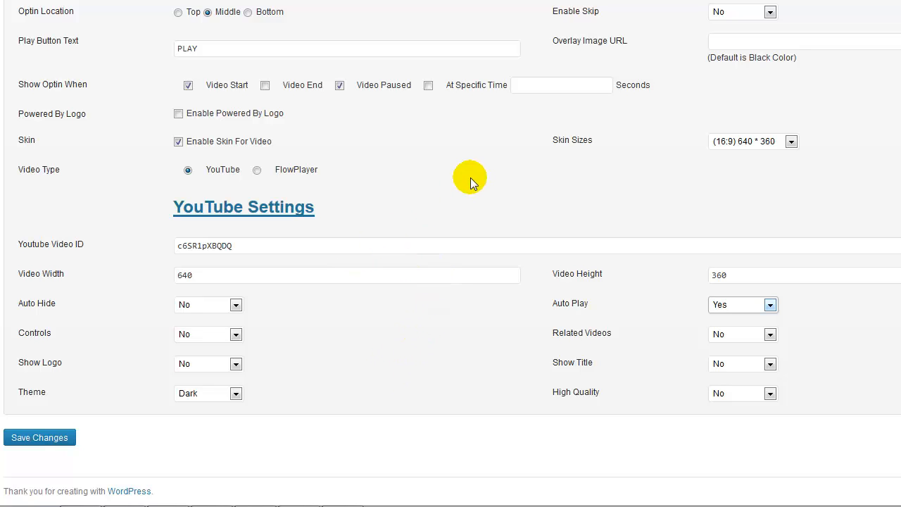
pyautogui.click(179, 143)
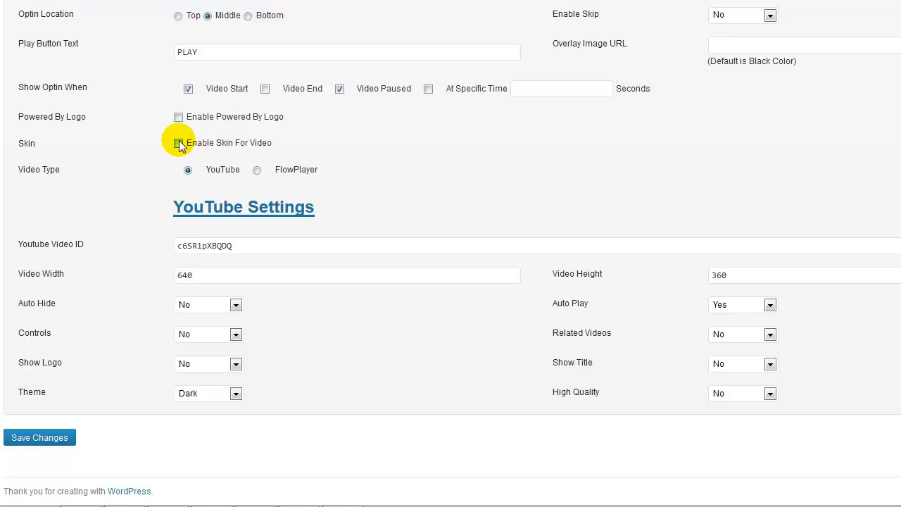
pyautogui.click(40, 438)
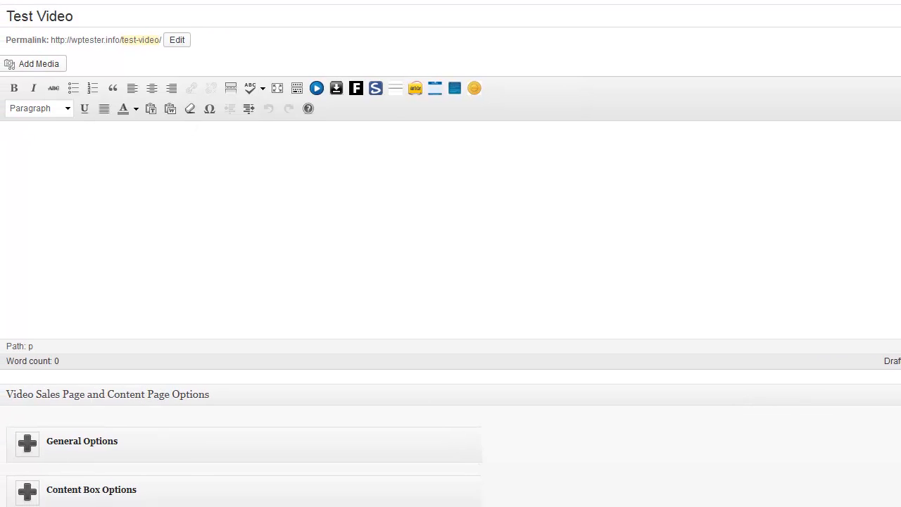
# Insert a Covert Player video-with-optin shortcode into the Test Video page, using video Youtube - Superman - cpvideo8 and optin GetResponse - cpoptin2
pyautogui.click(317, 88)
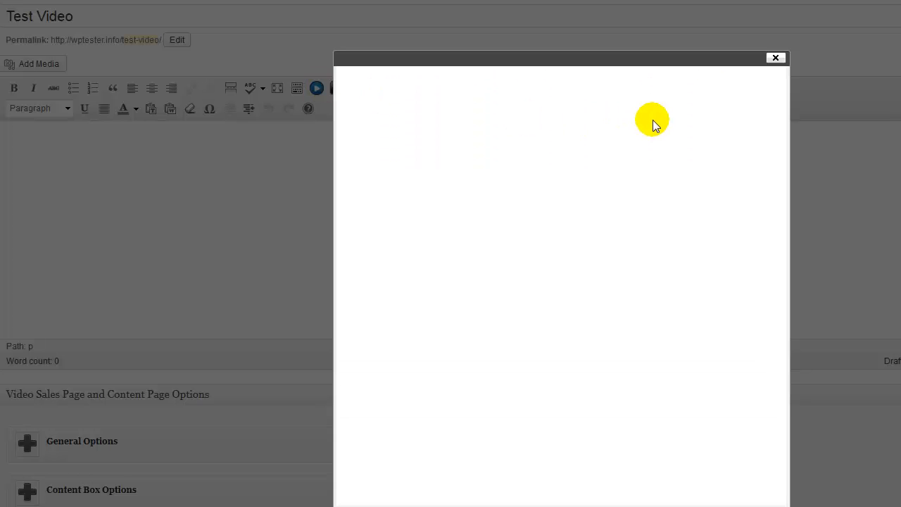
pyautogui.click(567, 81)
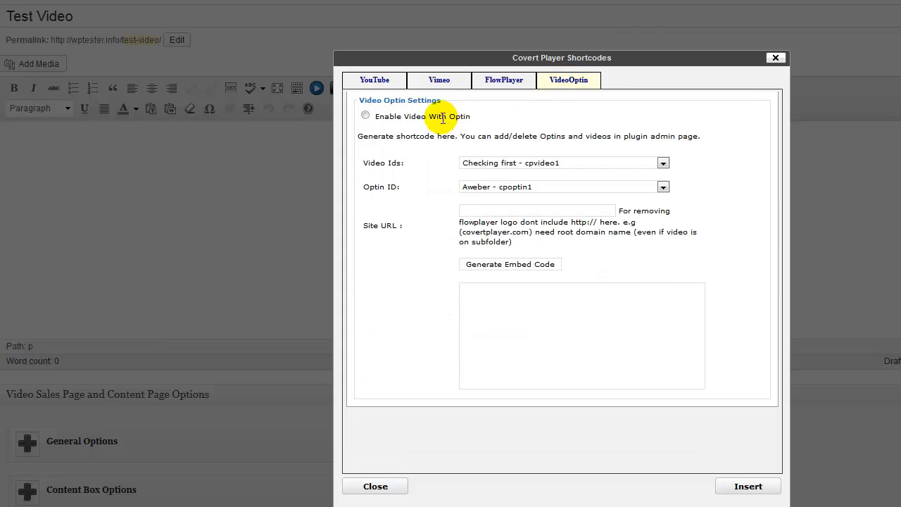
pyautogui.click(366, 117)
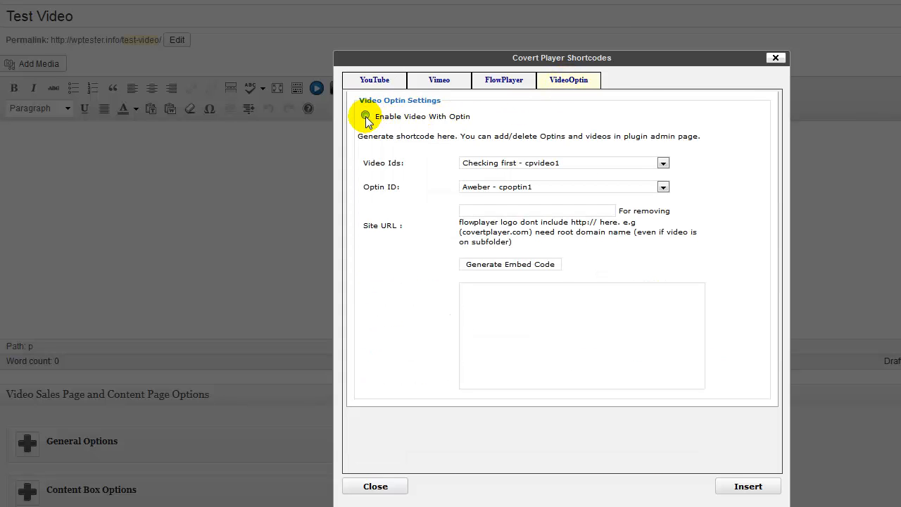
pyautogui.click(548, 163)
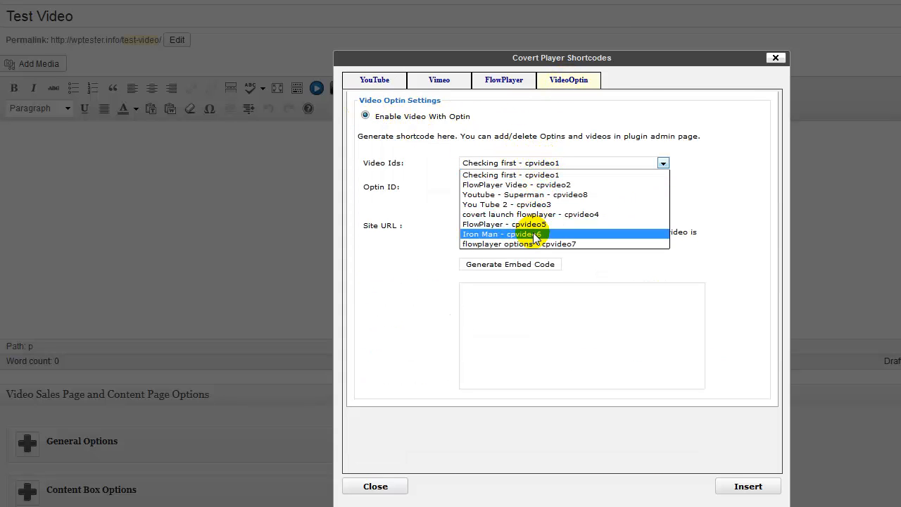
pyautogui.click(548, 194)
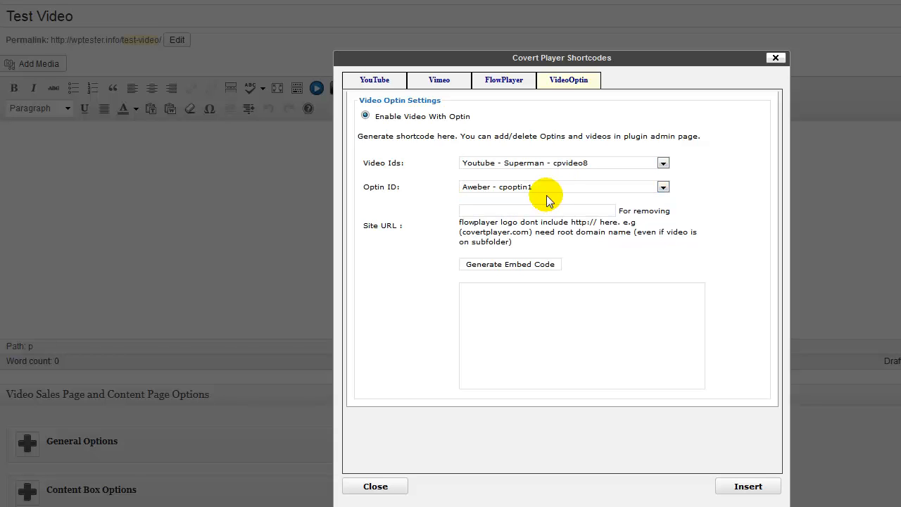
pyautogui.click(505, 188)
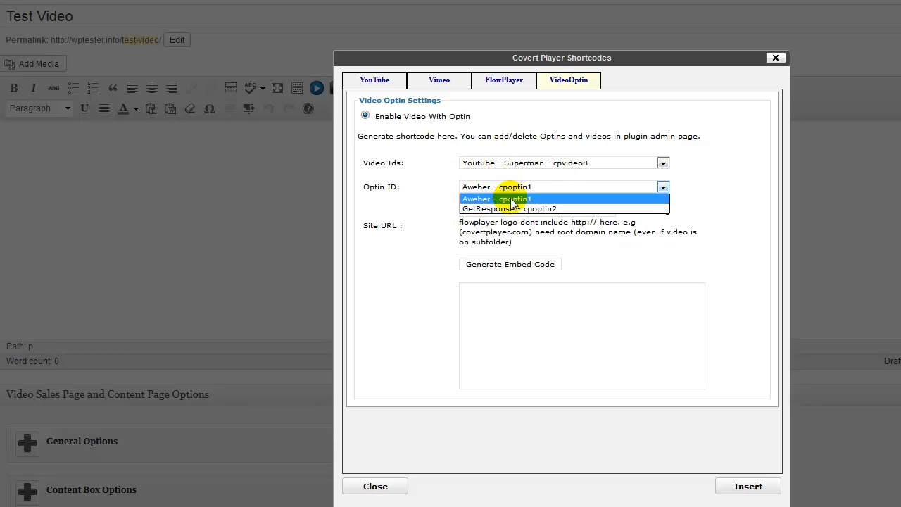
pyautogui.click(506, 208)
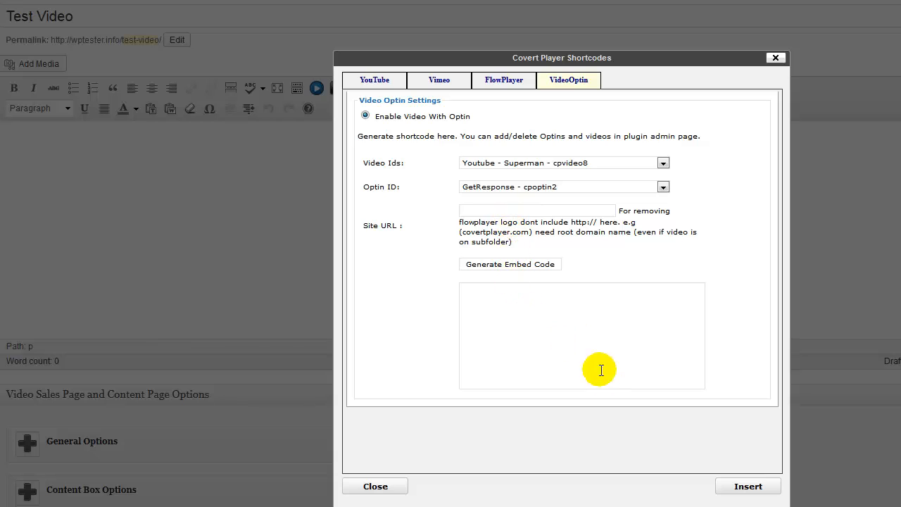
pyautogui.click(748, 485)
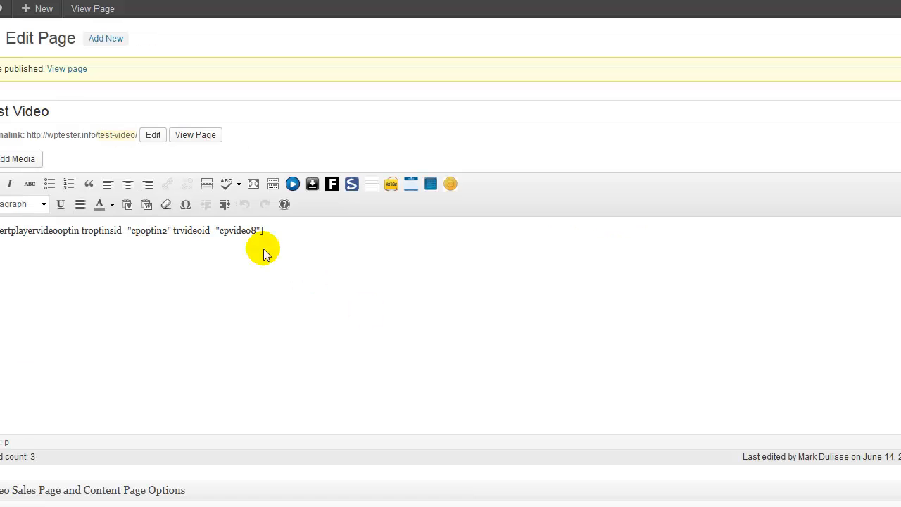
# View the published Test Video page in a new tab and pause the video to check the optin overlay
pyautogui.rightClick(195, 135)
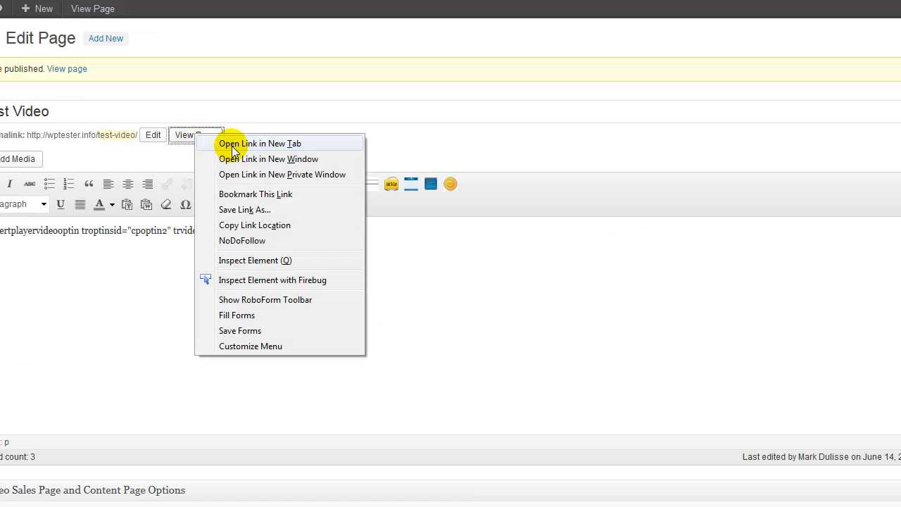
pyautogui.click(229, 143)
pyautogui.click(845, 0)
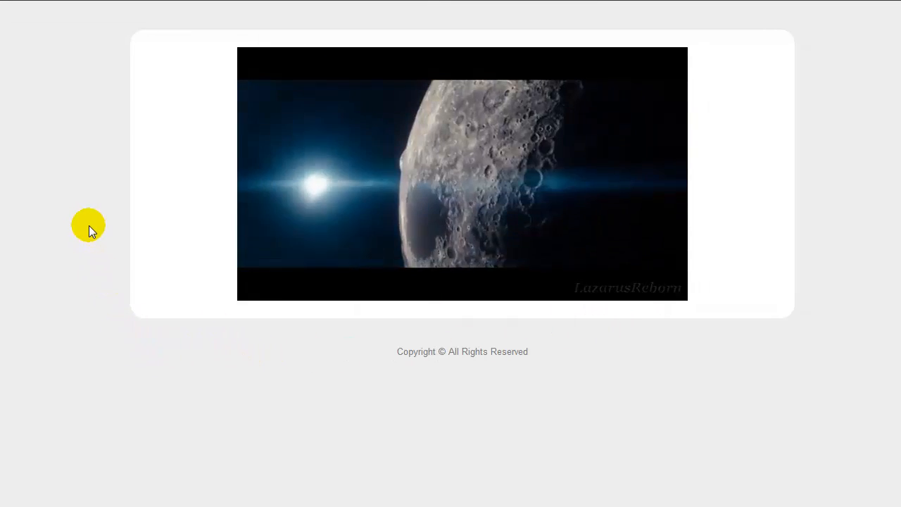
pyautogui.click(437, 181)
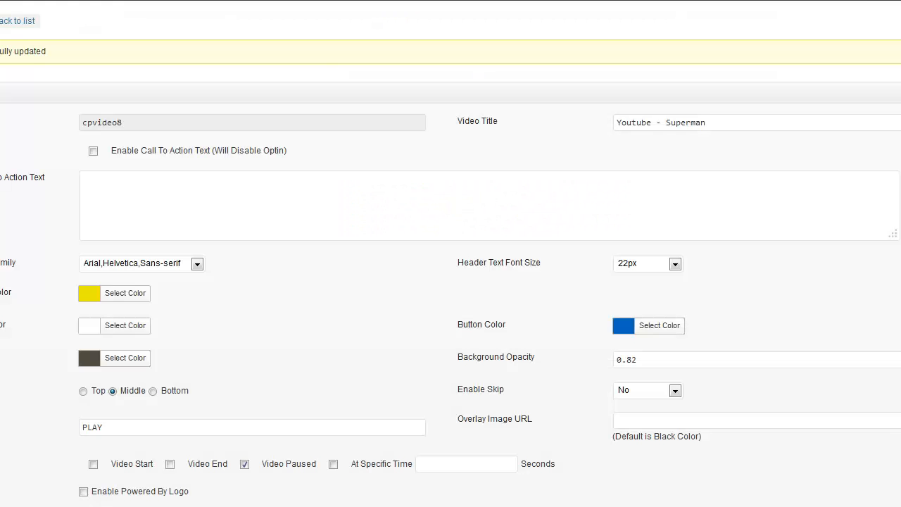
# Enter "Enter Your Email Below" as the header text of the Youtube - Superman video
pyautogui.click(135, 190)
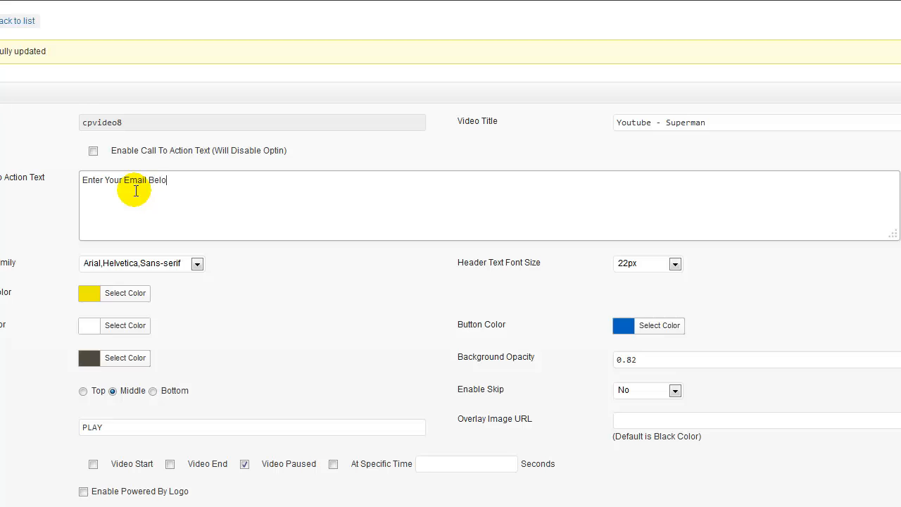
pyautogui.click(334, 359)
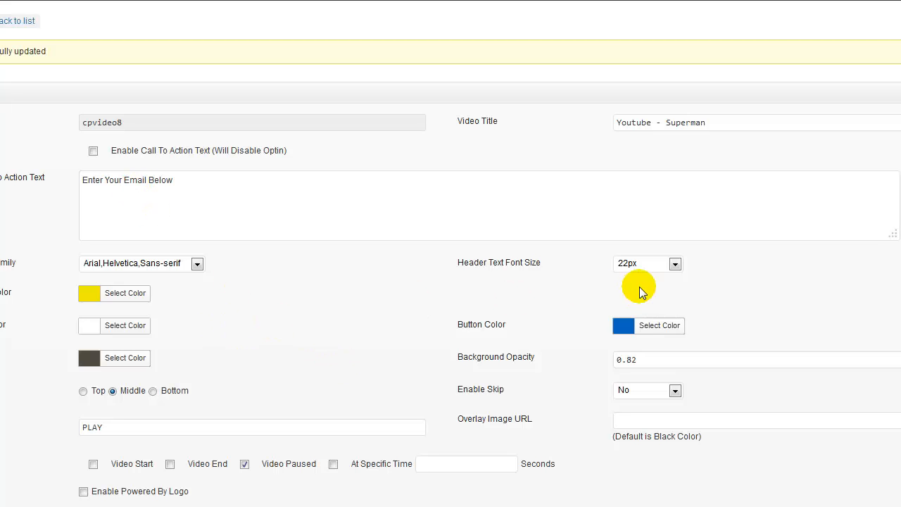
# Enable the skin for the video at size (16:9) 640 * 360 and save the changes
pyautogui.scroll(-3, 416, 399)
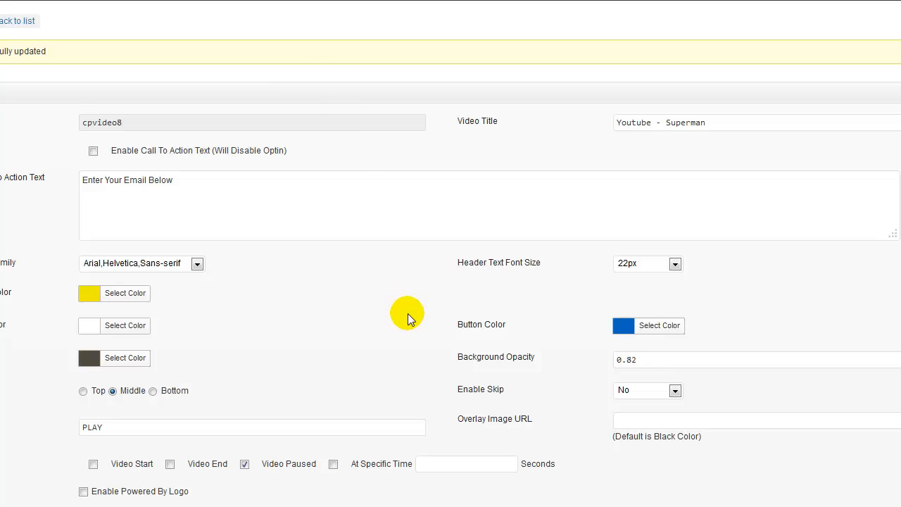
pyautogui.scroll(-3, 407, 313)
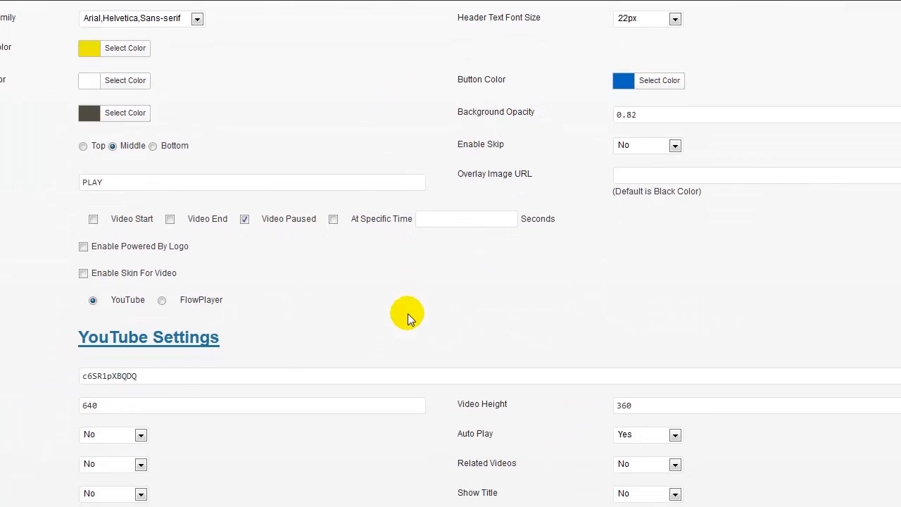
pyautogui.click(84, 269)
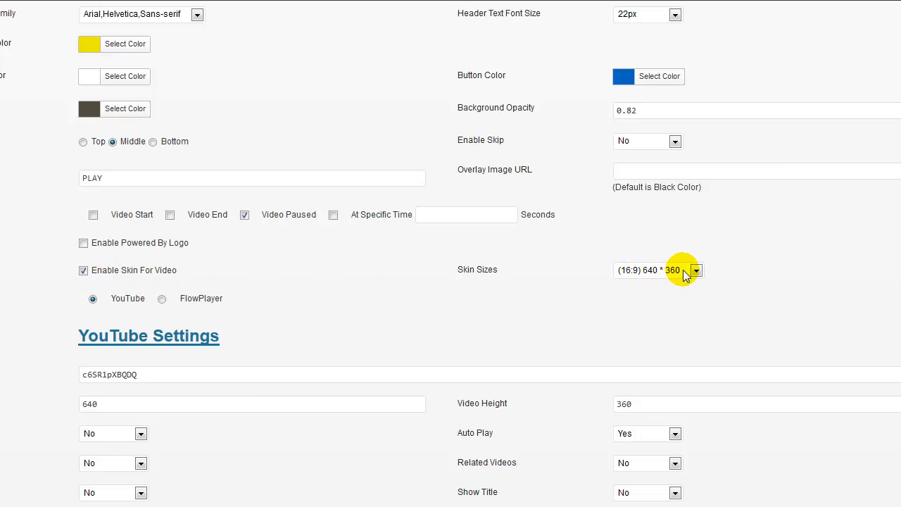
pyautogui.moveTo(146, 403); pyautogui.dragTo(81, 405)
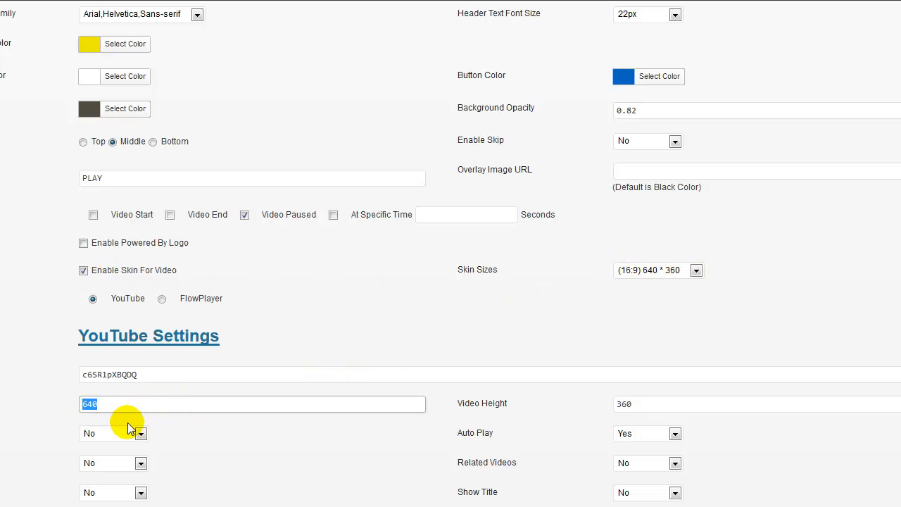
pyautogui.click(14, 502)
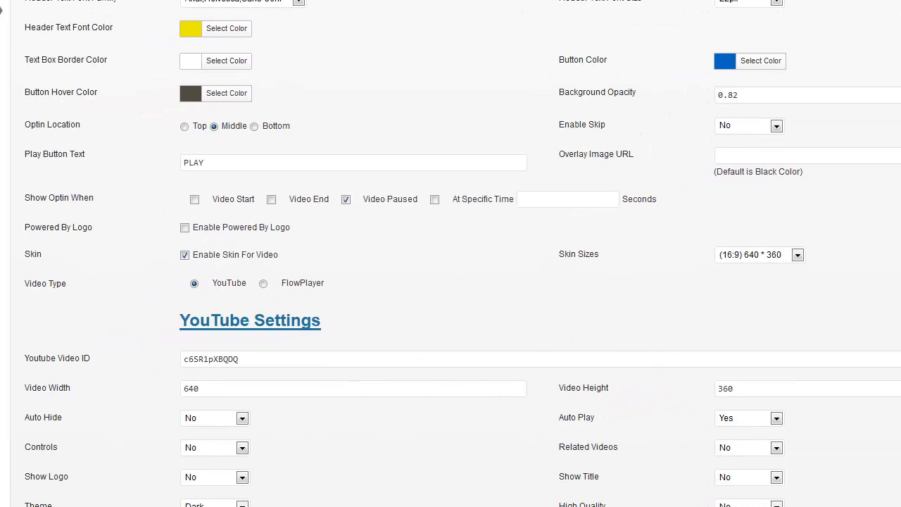
pyautogui.click(51, 499)
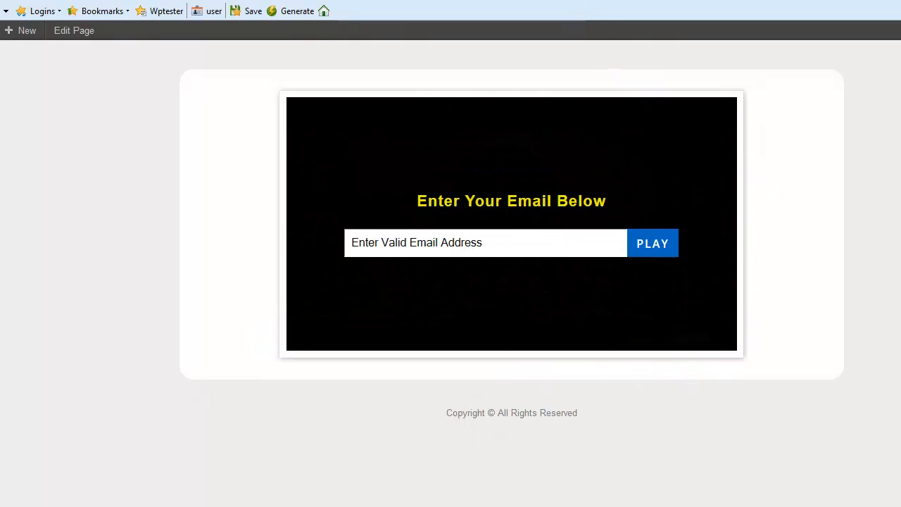
# Enable the call to action text for the video and copy the HTML code of Button #1 from the JVZoo buy button page
pyautogui.click(10, 1)
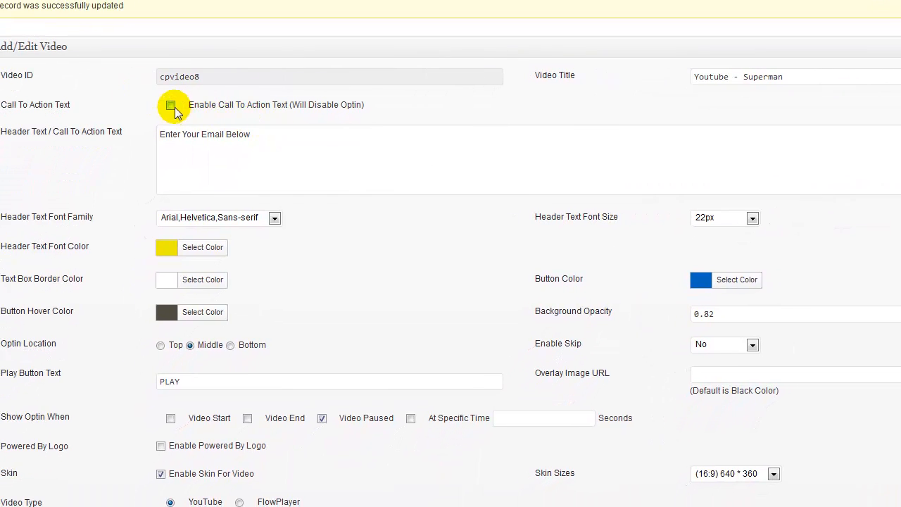
pyautogui.scroll(-4, 172, 113)
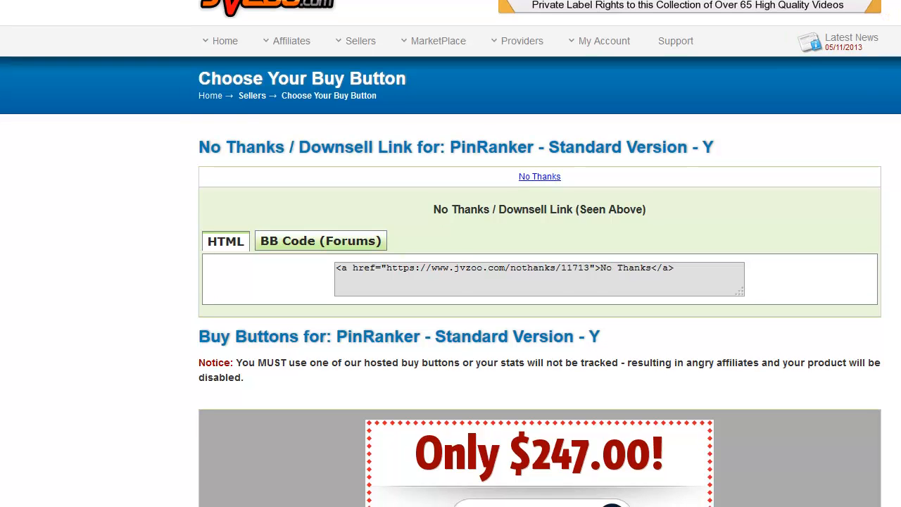
pyautogui.scroll(-5, 612, 253)
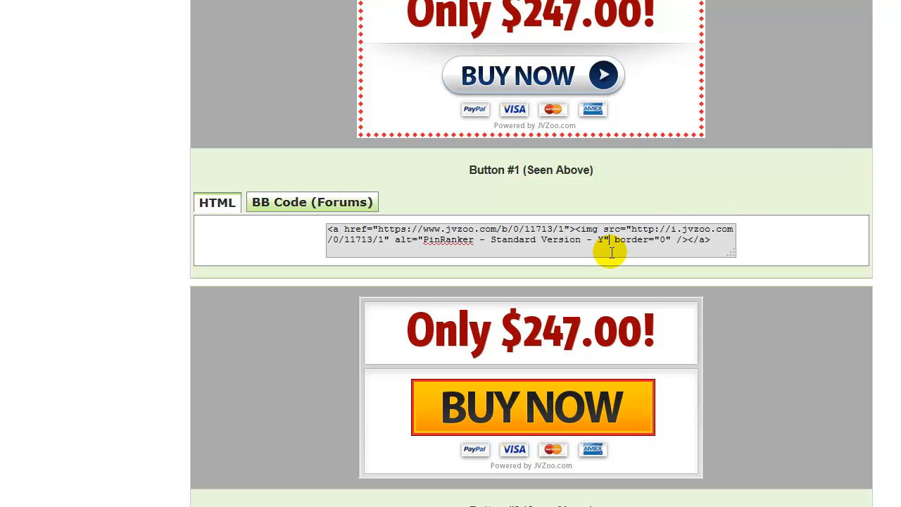
pyautogui.click(611, 254)
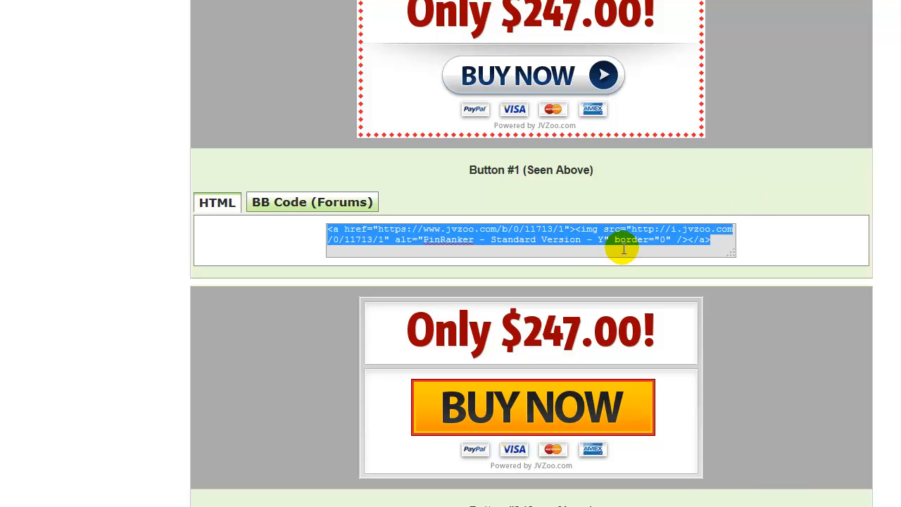
pyautogui.rightClick(624, 247)
pyautogui.click(657, 311)
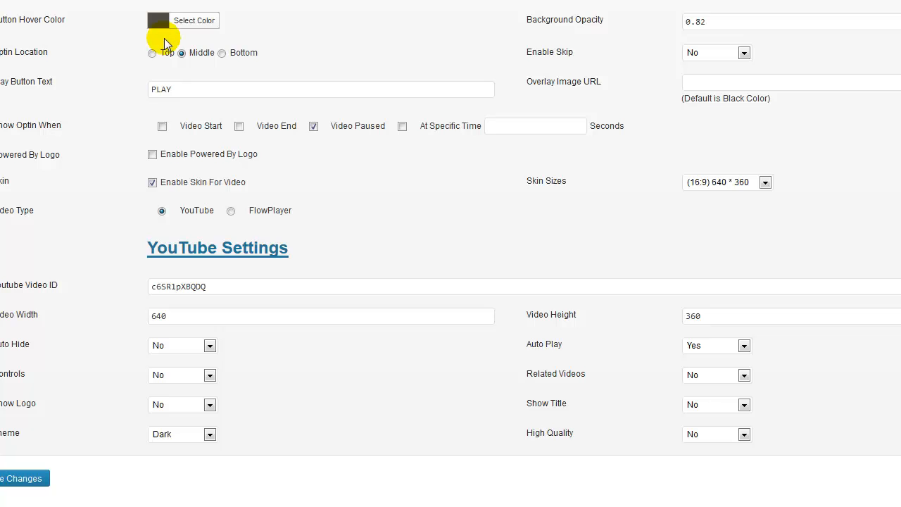
# Replace the header text "Enter Your Email Below" with the copied JVZoo buy button code and save the changes
pyautogui.scroll(3, 166, 39)
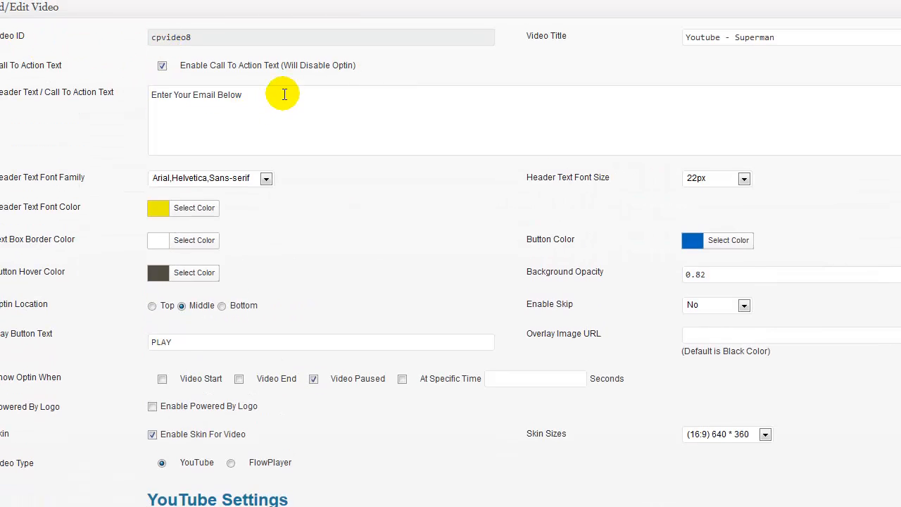
pyautogui.moveTo(285, 94); pyautogui.dragTo(119, 97)
pyautogui.hotkey('ctrl', 'v')
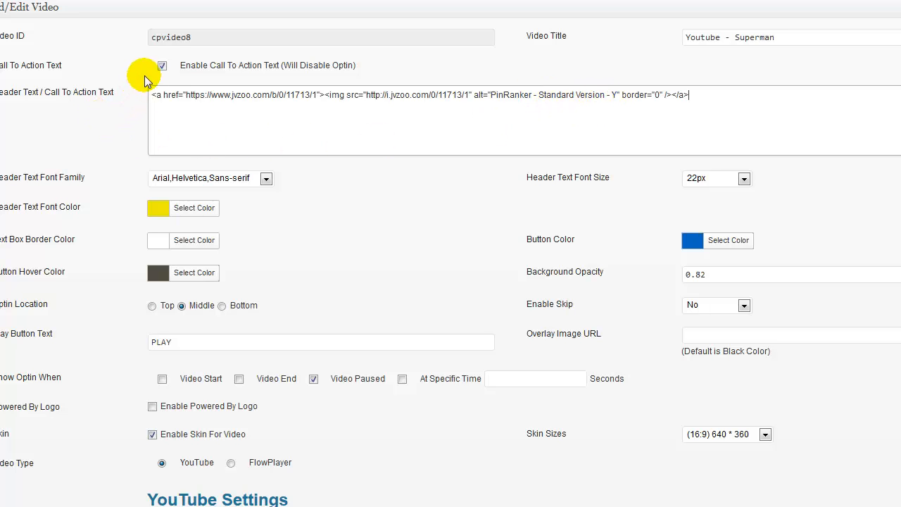
pyautogui.scroll(-4, 85, 180)
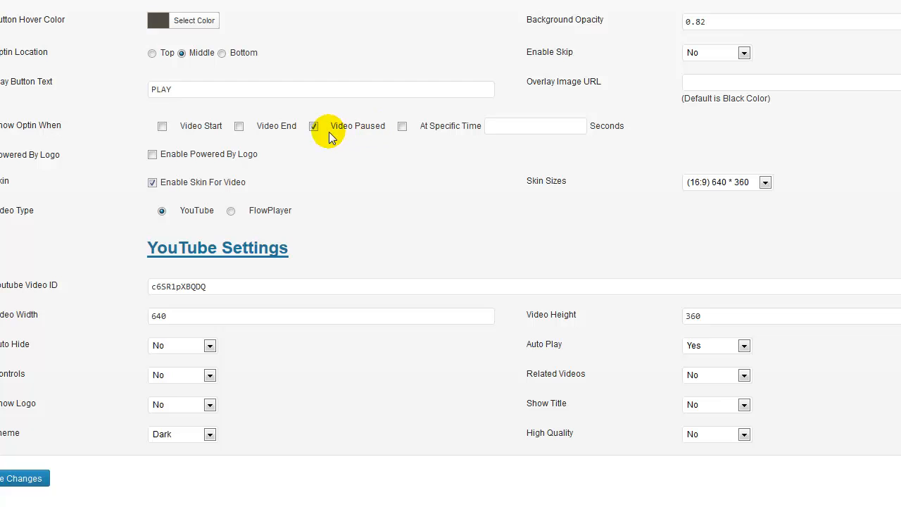
pyautogui.click(29, 478)
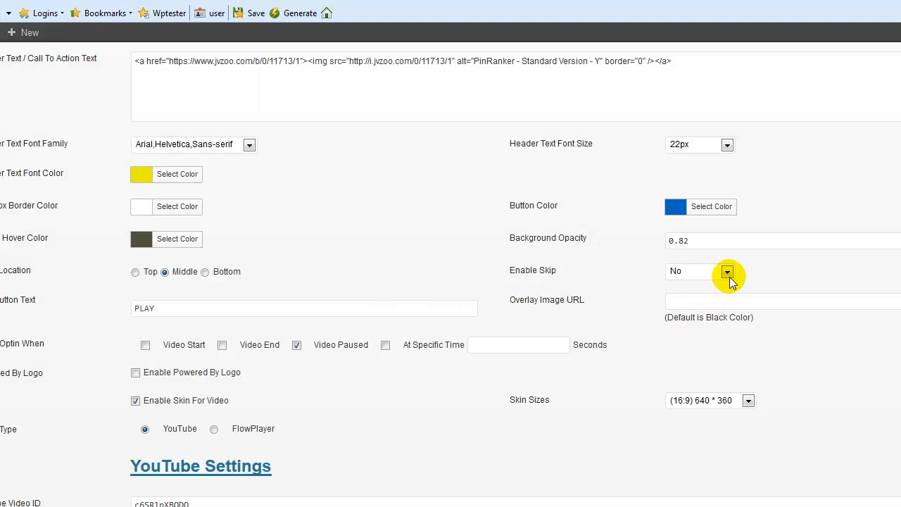
# Set Enable Skip to Yes for the Youtube - Superman video
pyautogui.click(727, 272)
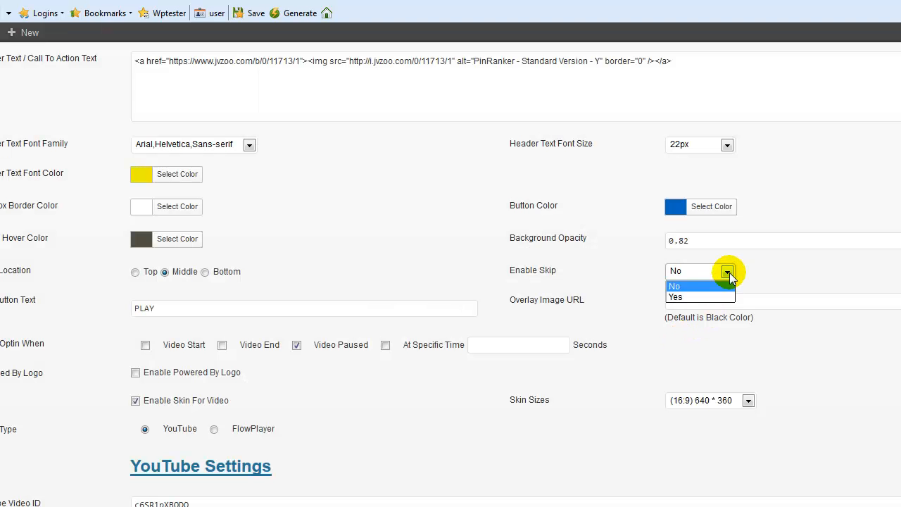
pyautogui.click(700, 295)
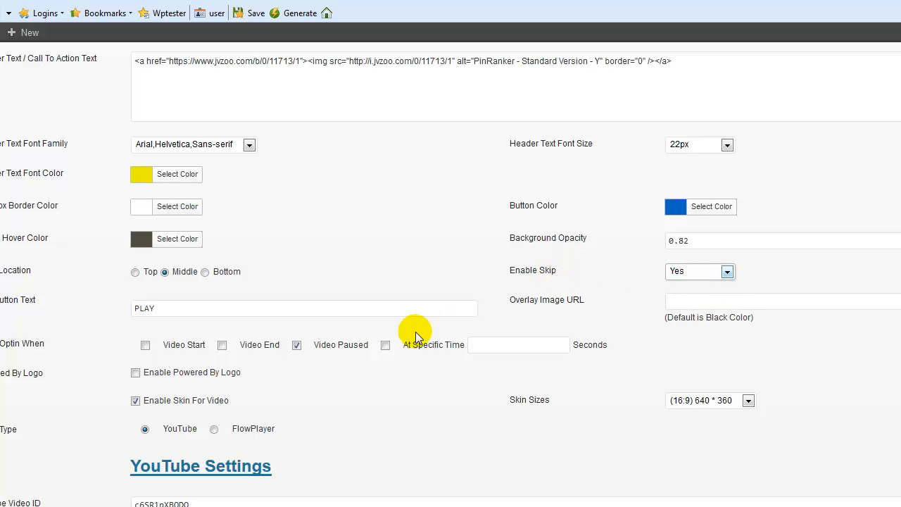
pyautogui.scroll(-3, 410, 338)
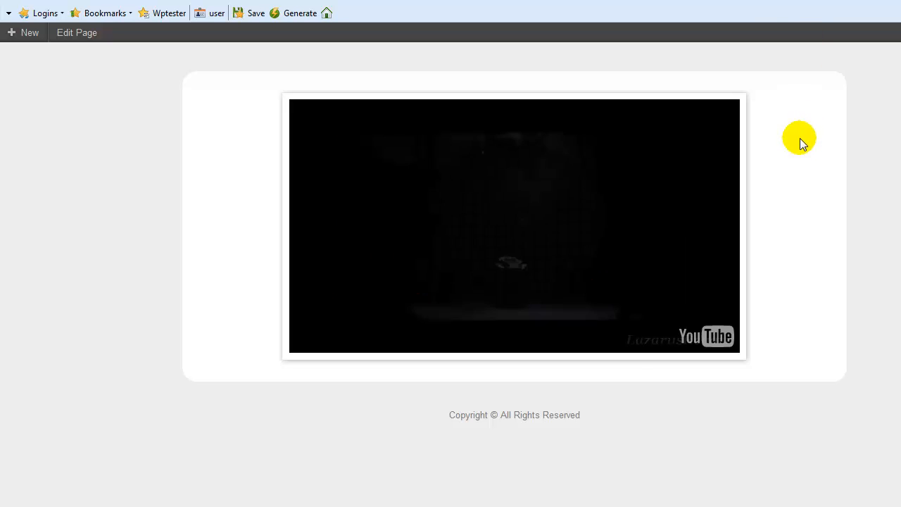
# Play the video on the published page to check its buy button overlay and skip option, and close the page
pyautogui.click(506, 231)
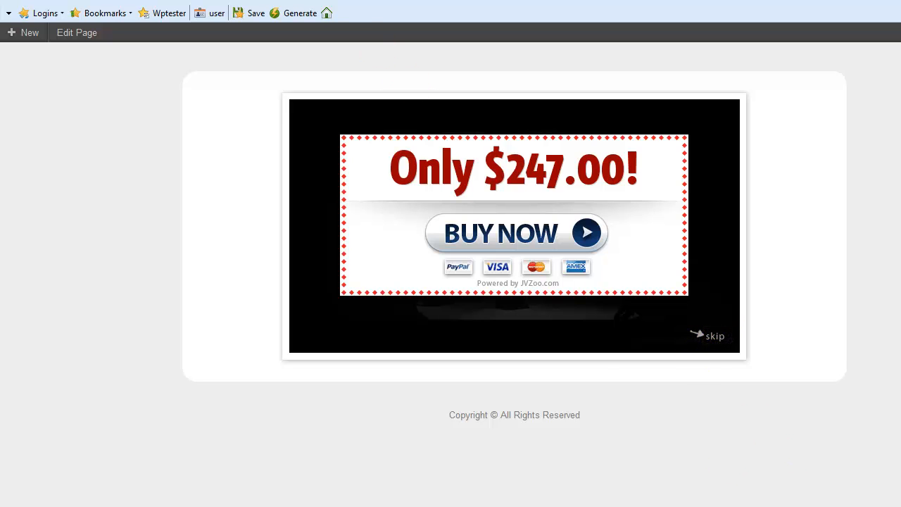
pyautogui.hotkey('ctrl', 'w')
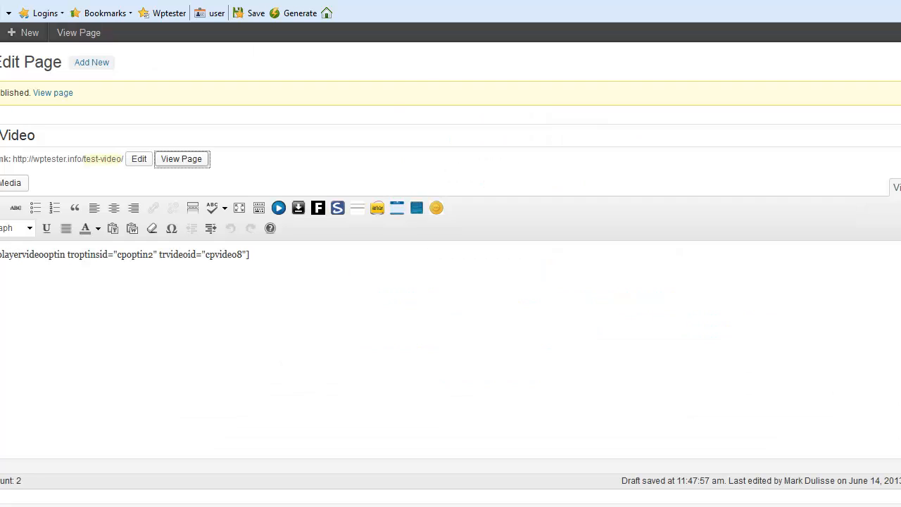
# Generate the VideoOptin embed code for the video "Youtube - Superman - cpvideo8" with the Covert Player shortcode tool in the page editor
pyautogui.click(278, 208)
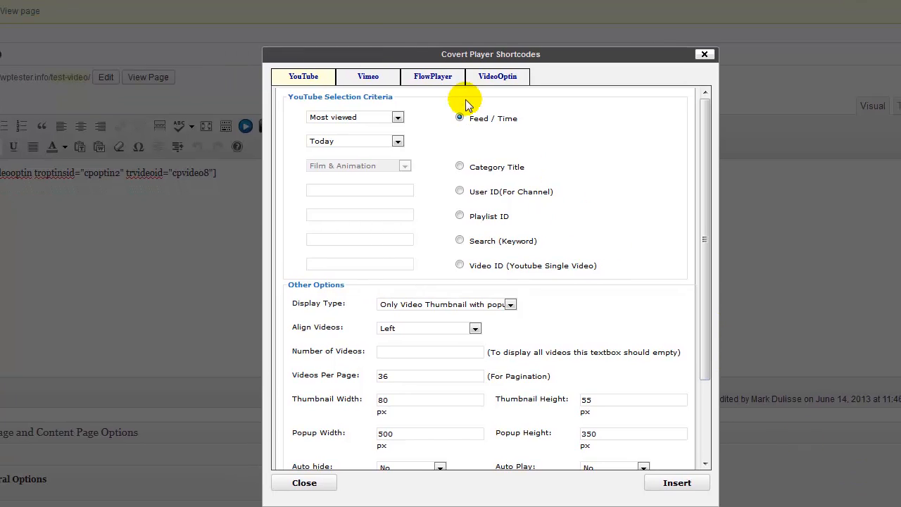
pyautogui.click(497, 78)
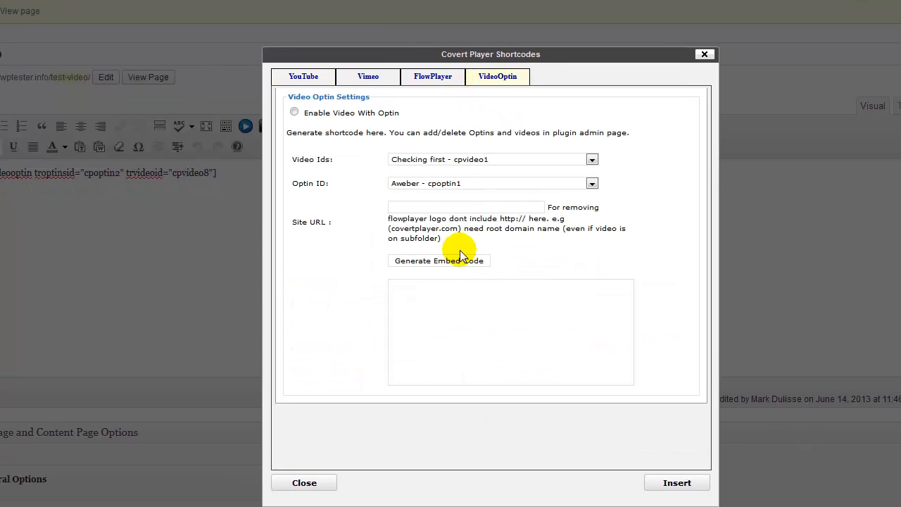
pyautogui.click(467, 160)
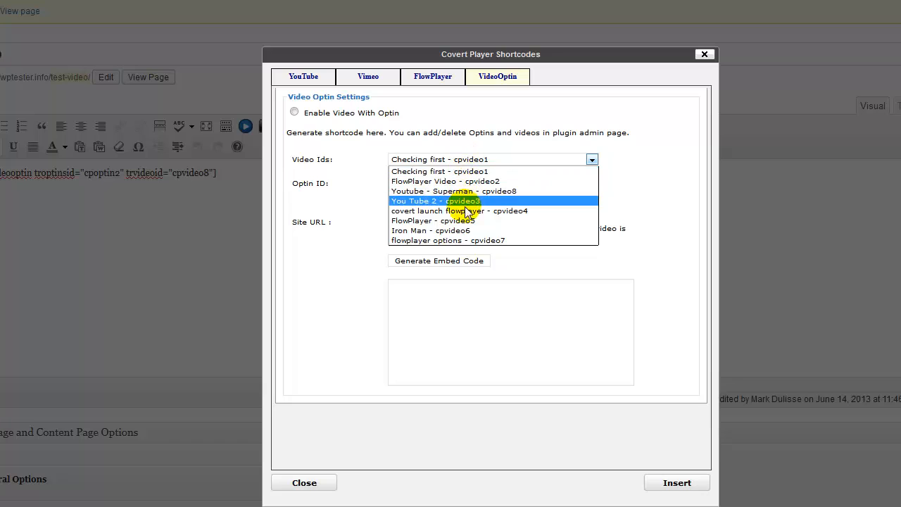
pyautogui.click(474, 195)
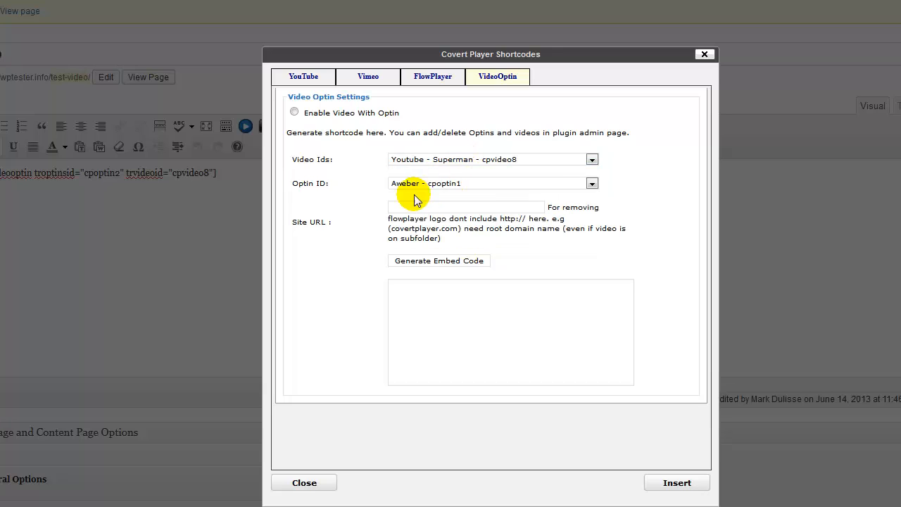
pyautogui.click(429, 265)
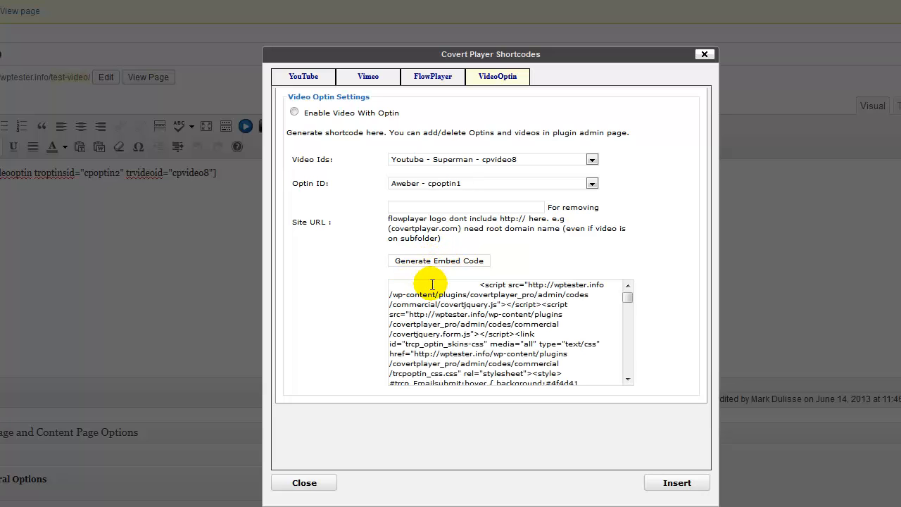
# Select all of the generated embed code and copy it
pyautogui.click(428, 284)
pyautogui.hotkey('ctrl', 'a')
pyautogui.rightClick(431, 284)
pyautogui.click(465, 345)
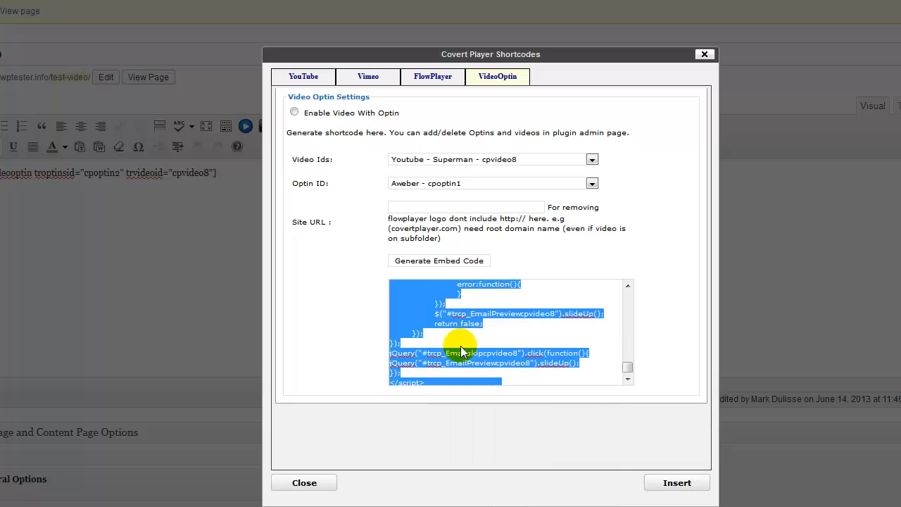